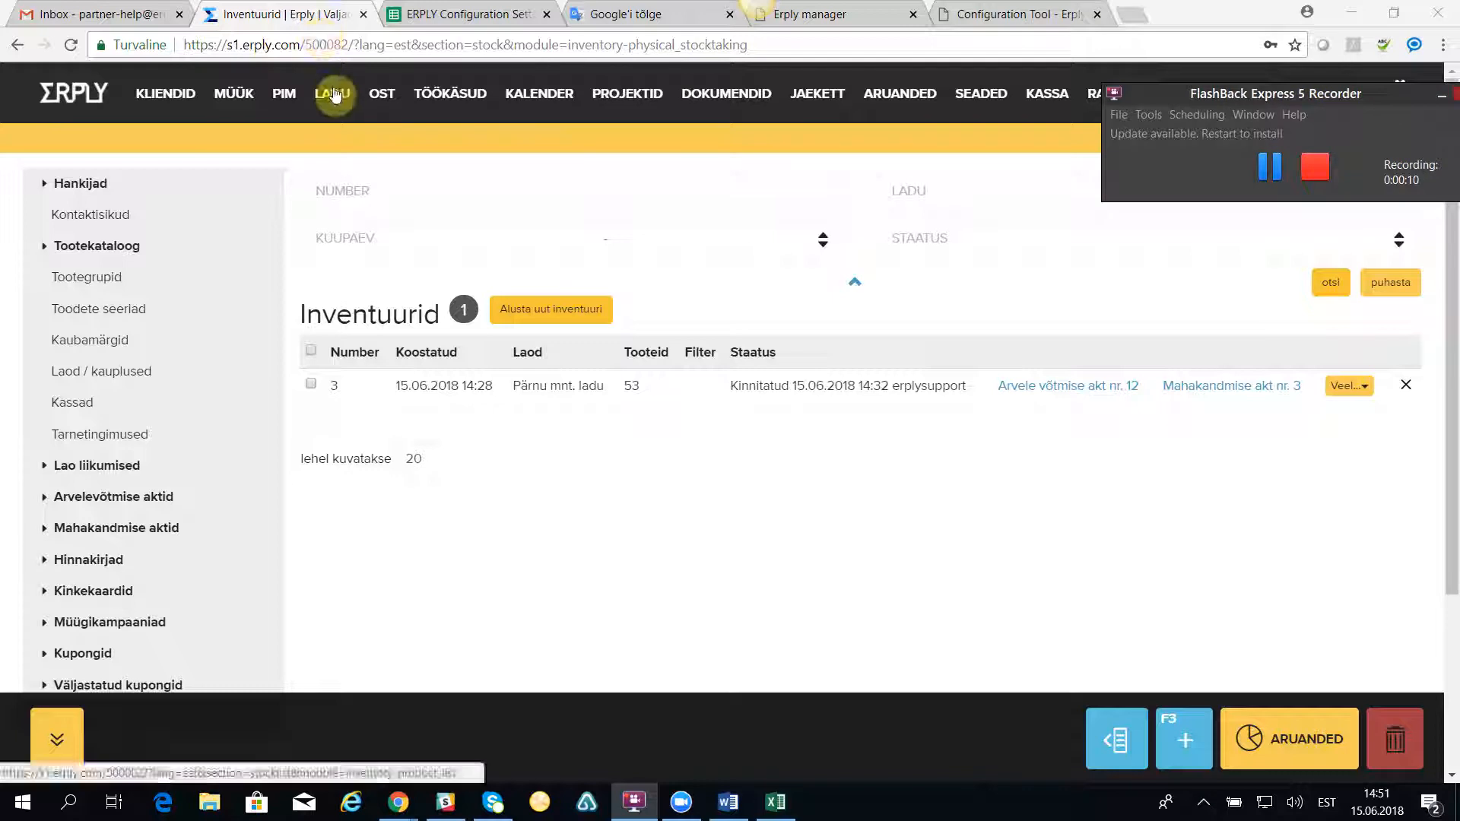
{"action": "left_click", "coordinate": [392, 412]}
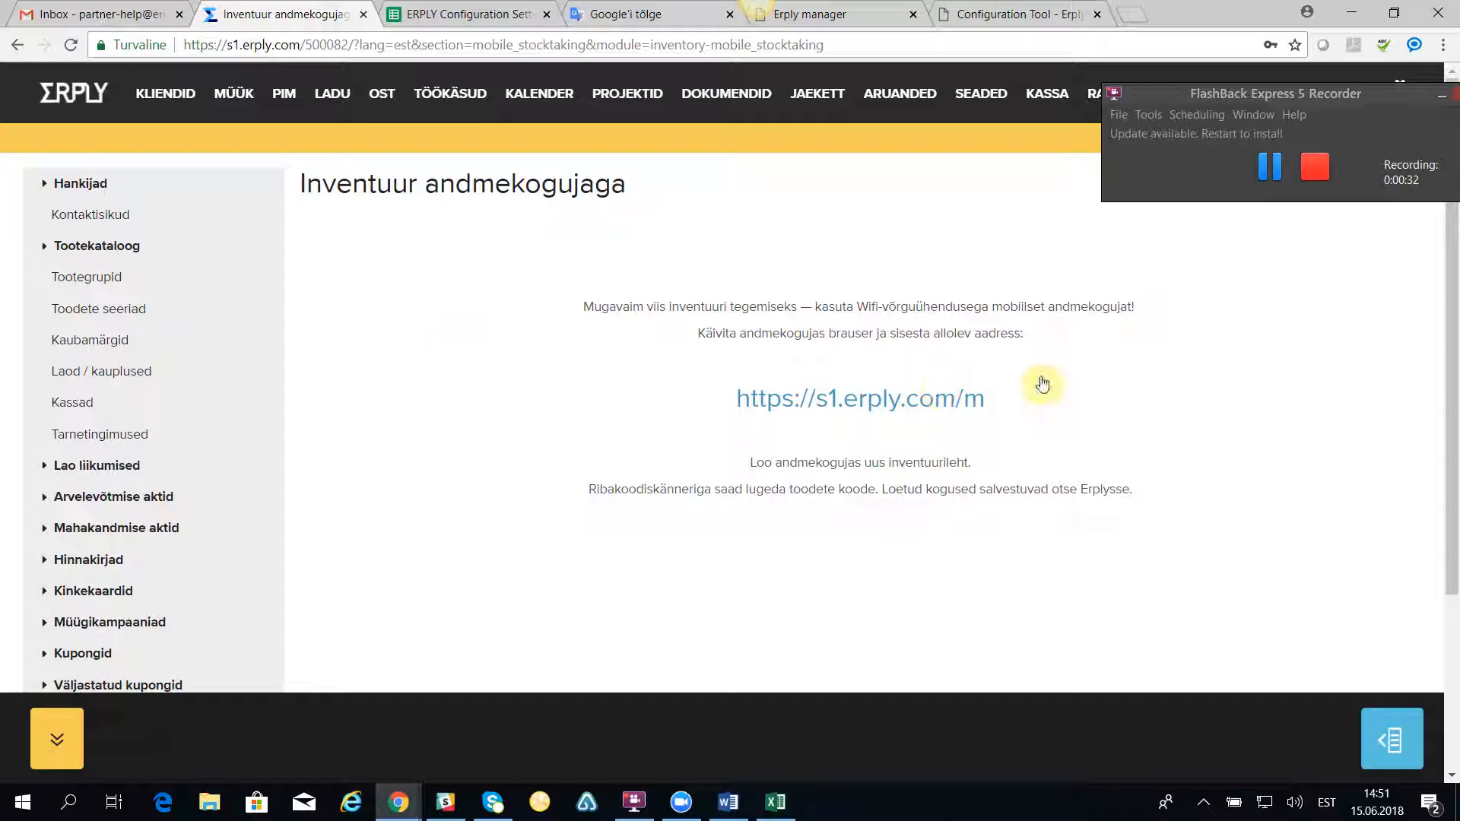
{"action": "left_click_drag", "start_coordinate": [1011, 398], "coordinate": [727, 408]}
{"action": "key", "text": "ctrl+c"}
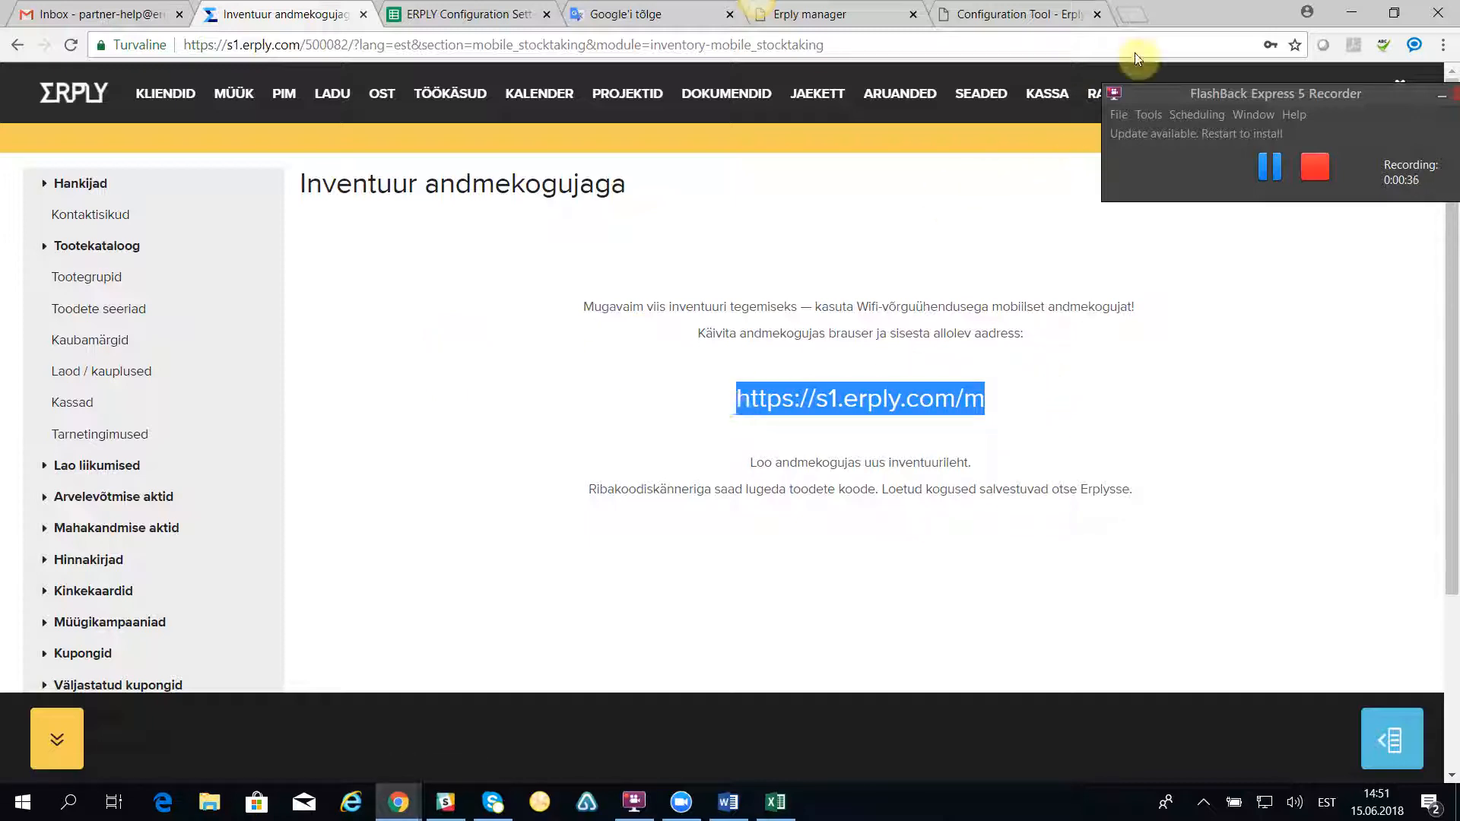
{"action": "left_click", "coordinate": [1135, 11]}
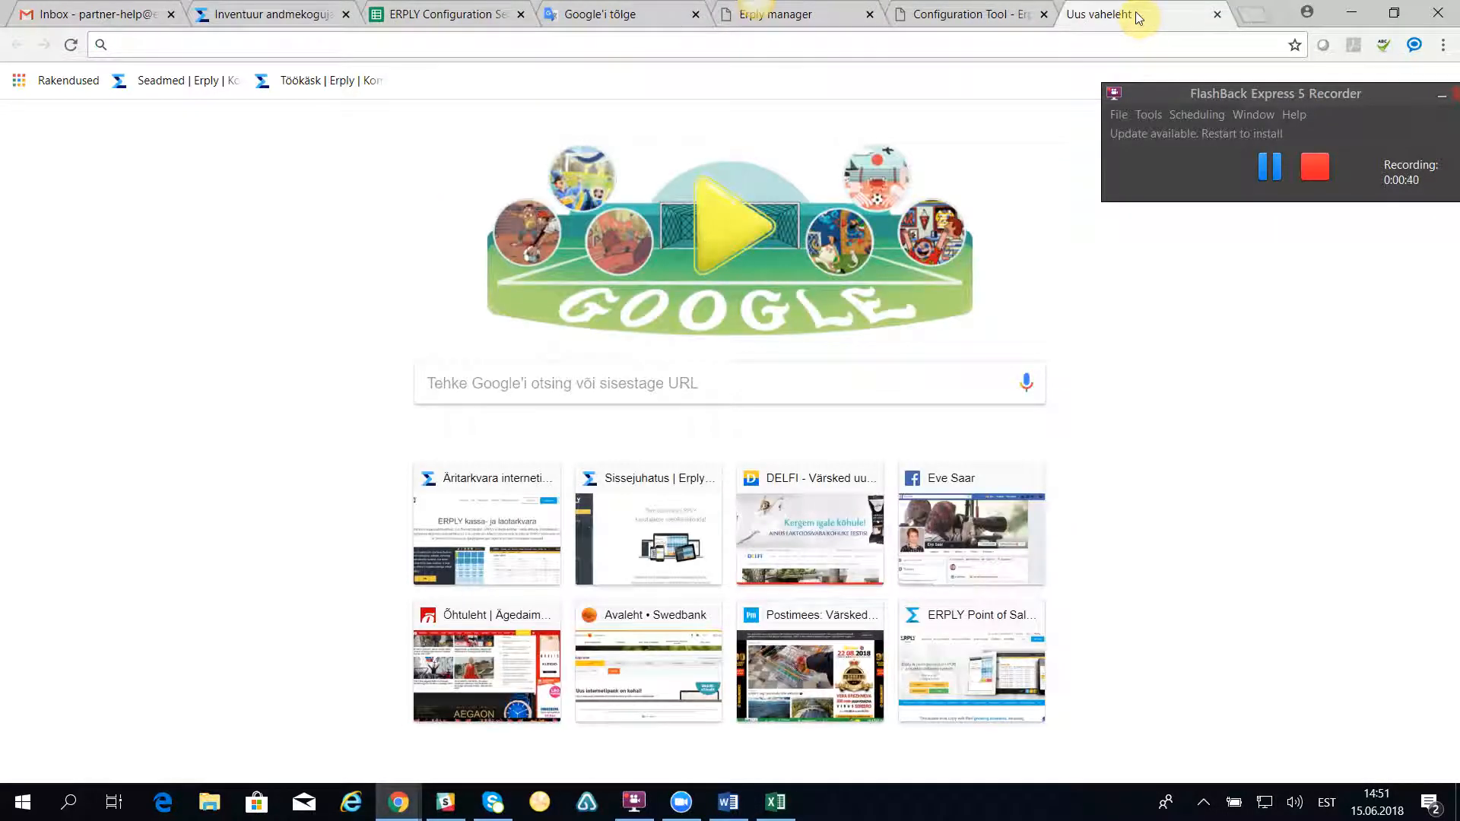
{"action": "key", "text": "ctrl+v"}
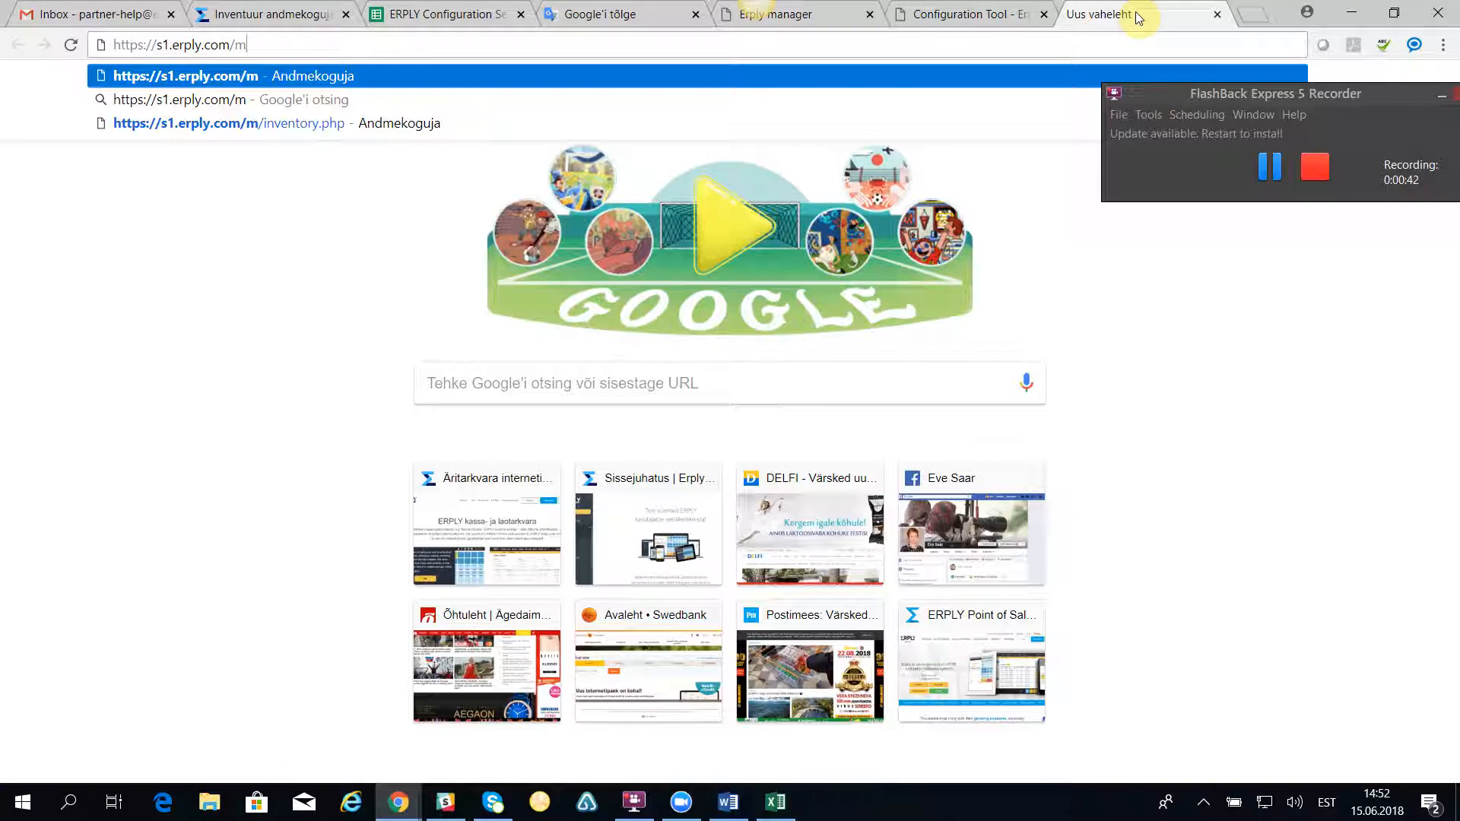
{"action": "key", "text": "Return"}
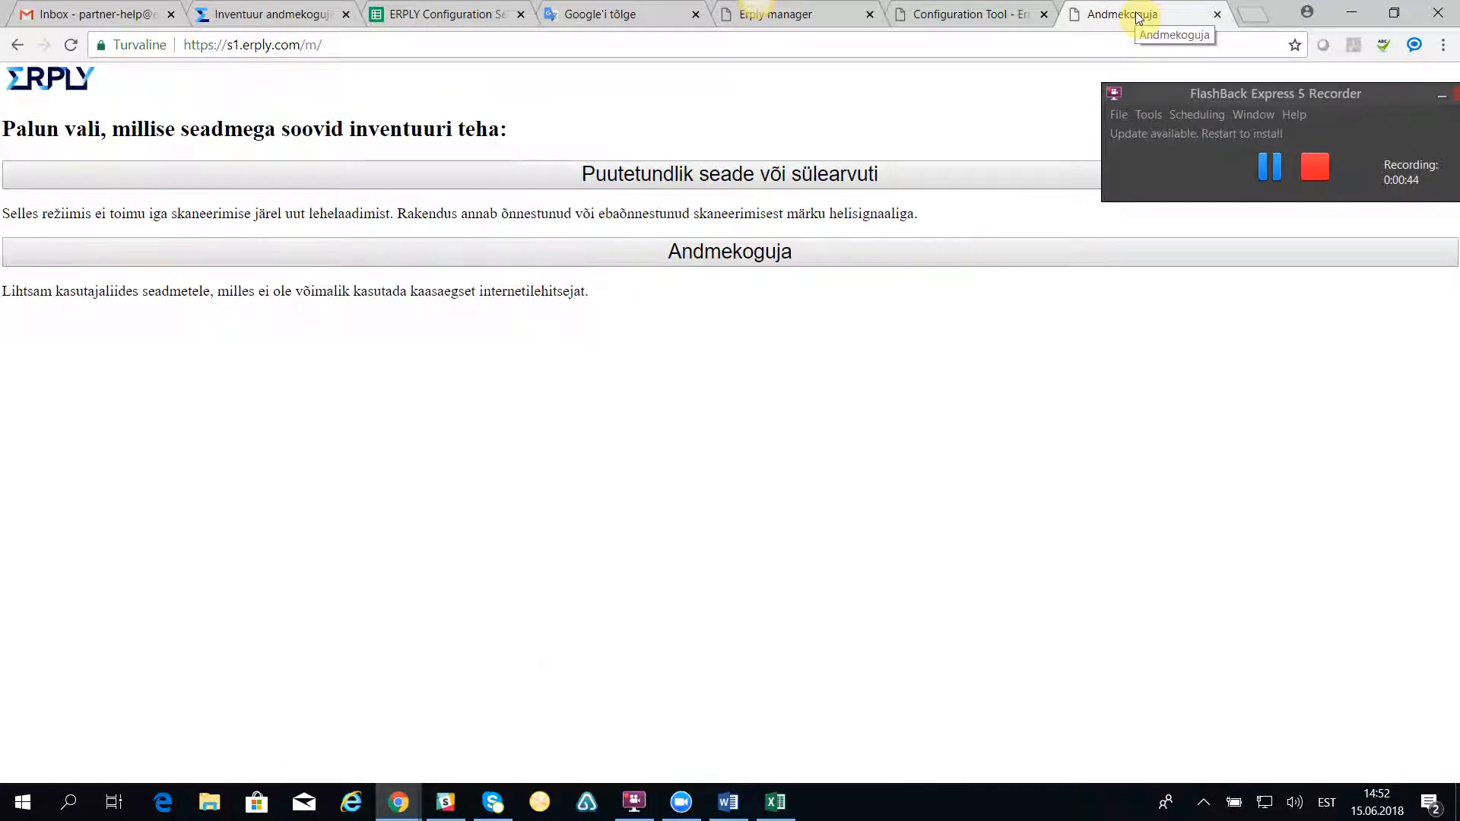
Step: Choose the Puutetundlik seade või sülearvuti mode and log in with the prefilled credentials and the account's customer code
{"action": "left_click_drag", "start_coordinate": [1357, 94], "coordinate": [1441, 12]}
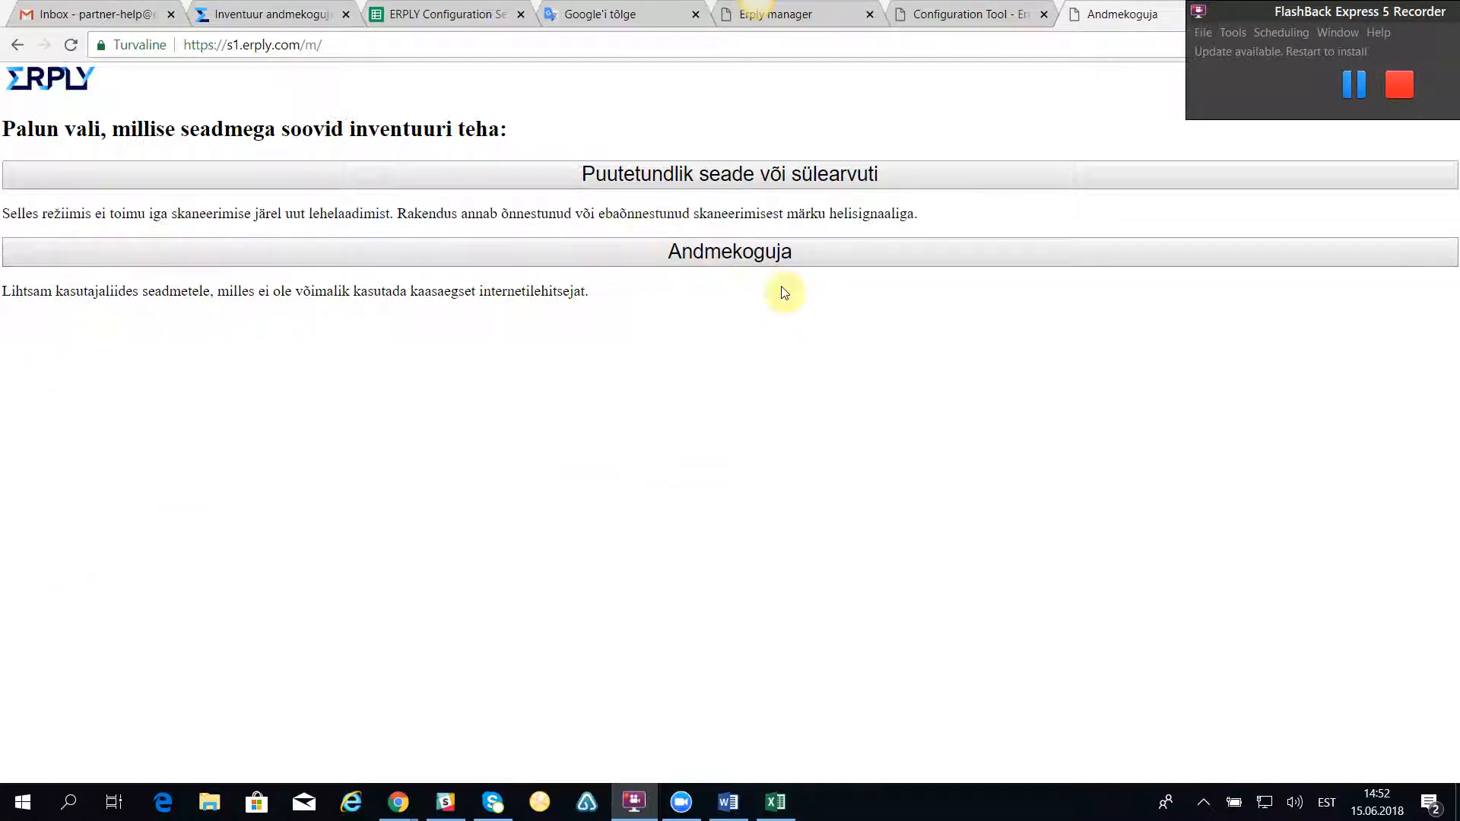
{"action": "left_click", "coordinate": [725, 178]}
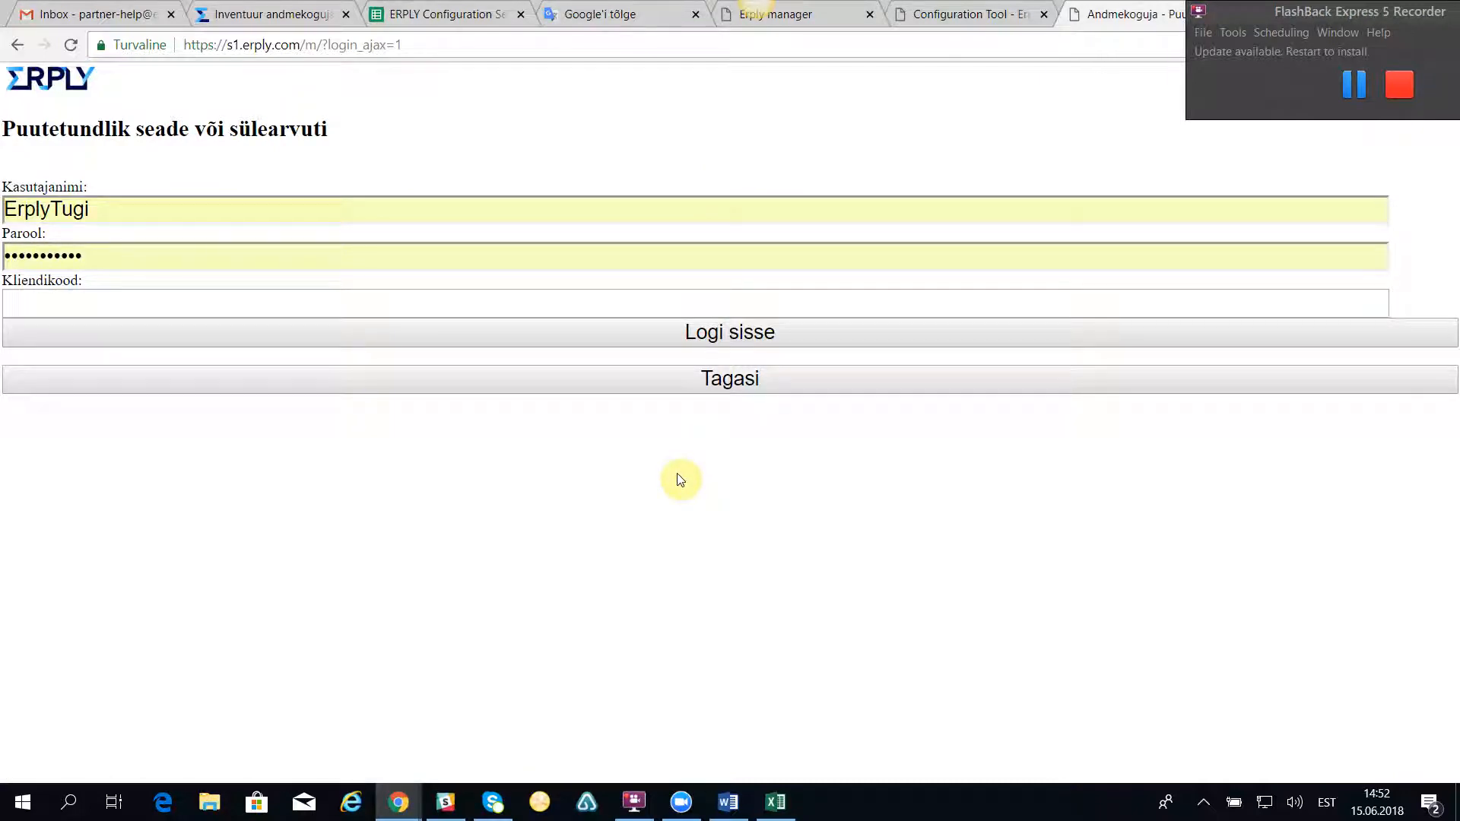
{"action": "left_click", "coordinate": [57, 305]}
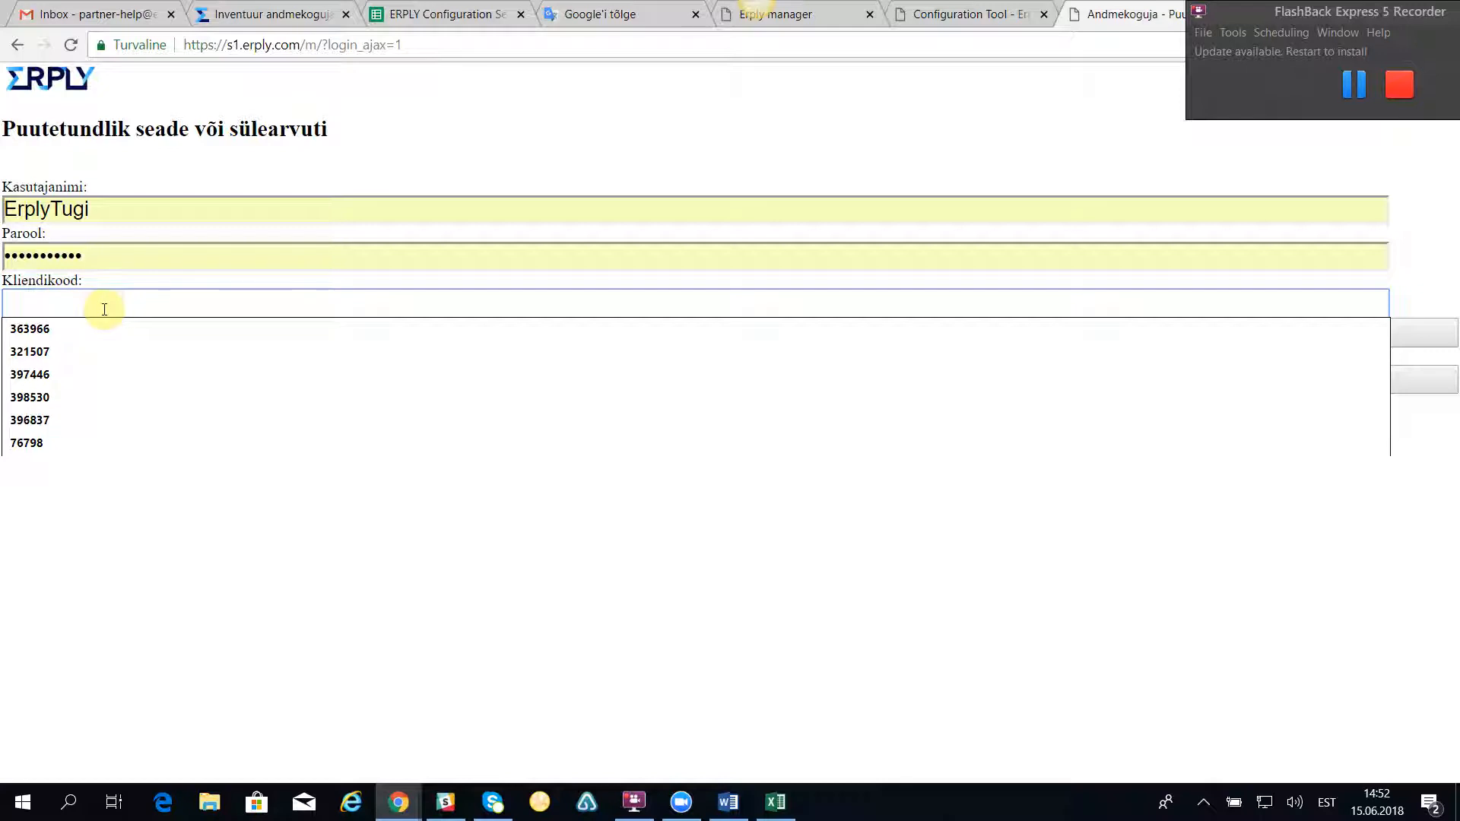
{"action": "type", "text": "5"}
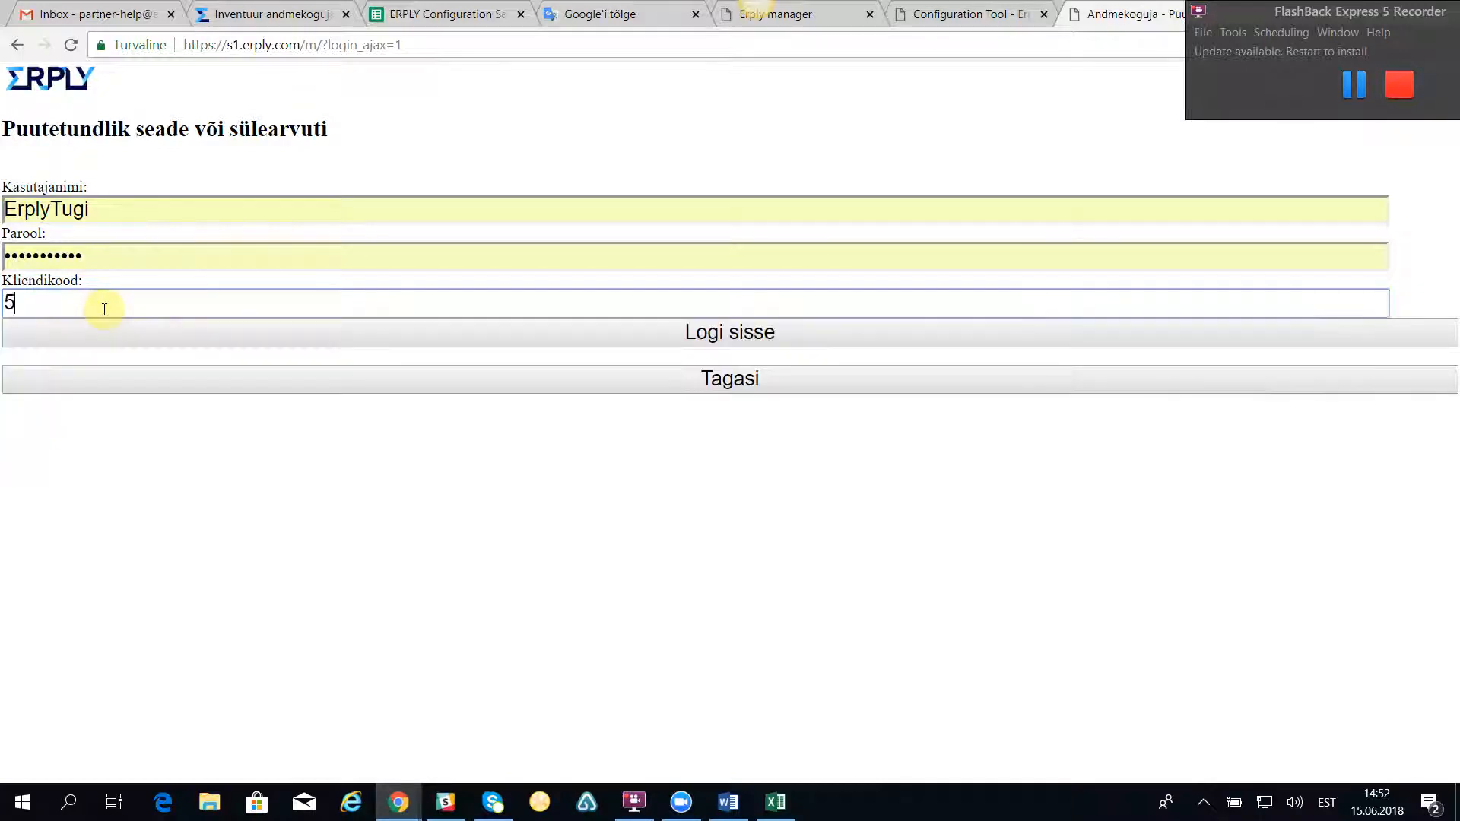
{"action": "type", "text": "00082"}
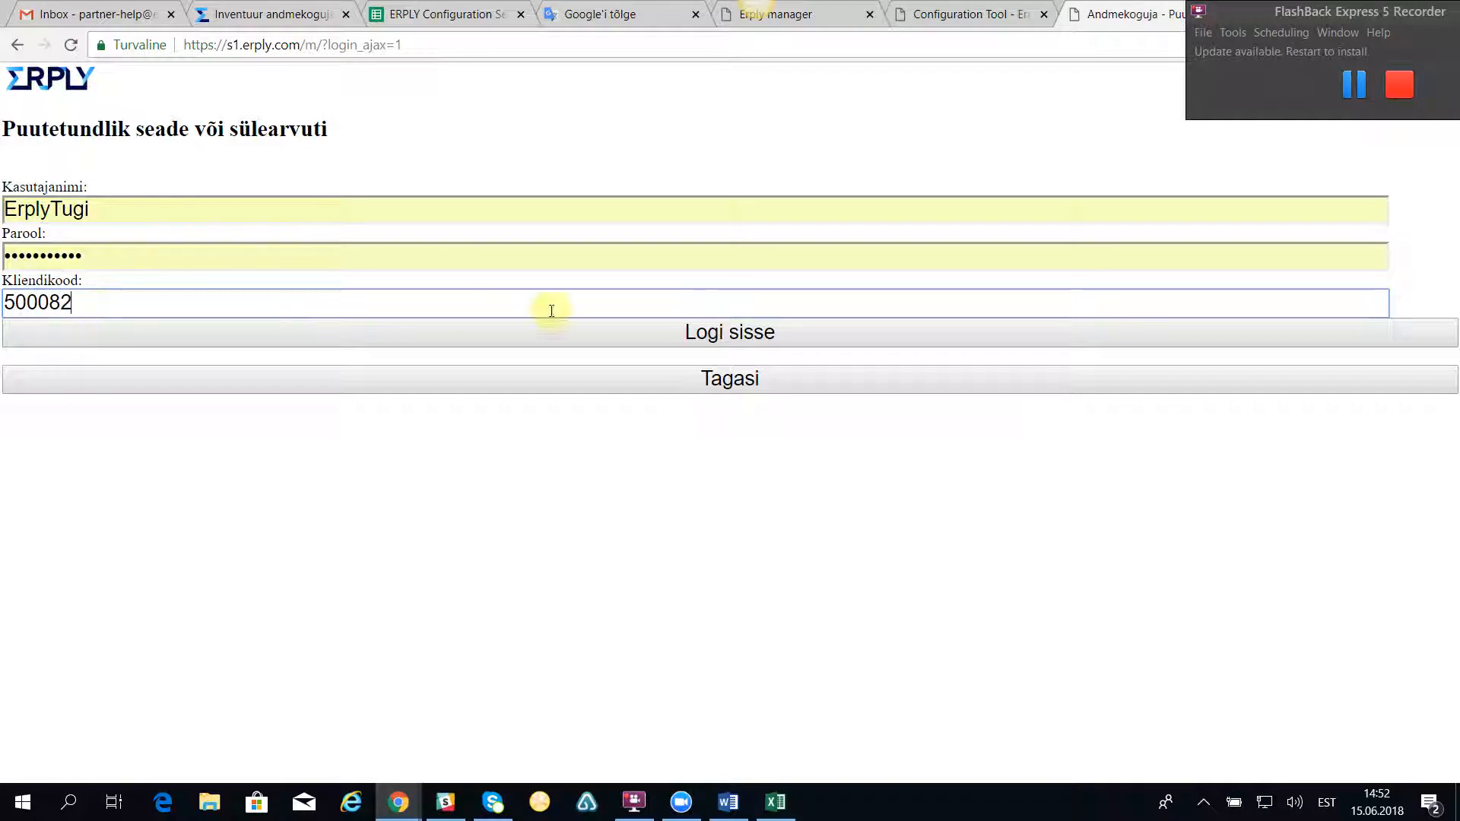
{"action": "left_click", "coordinate": [746, 332]}
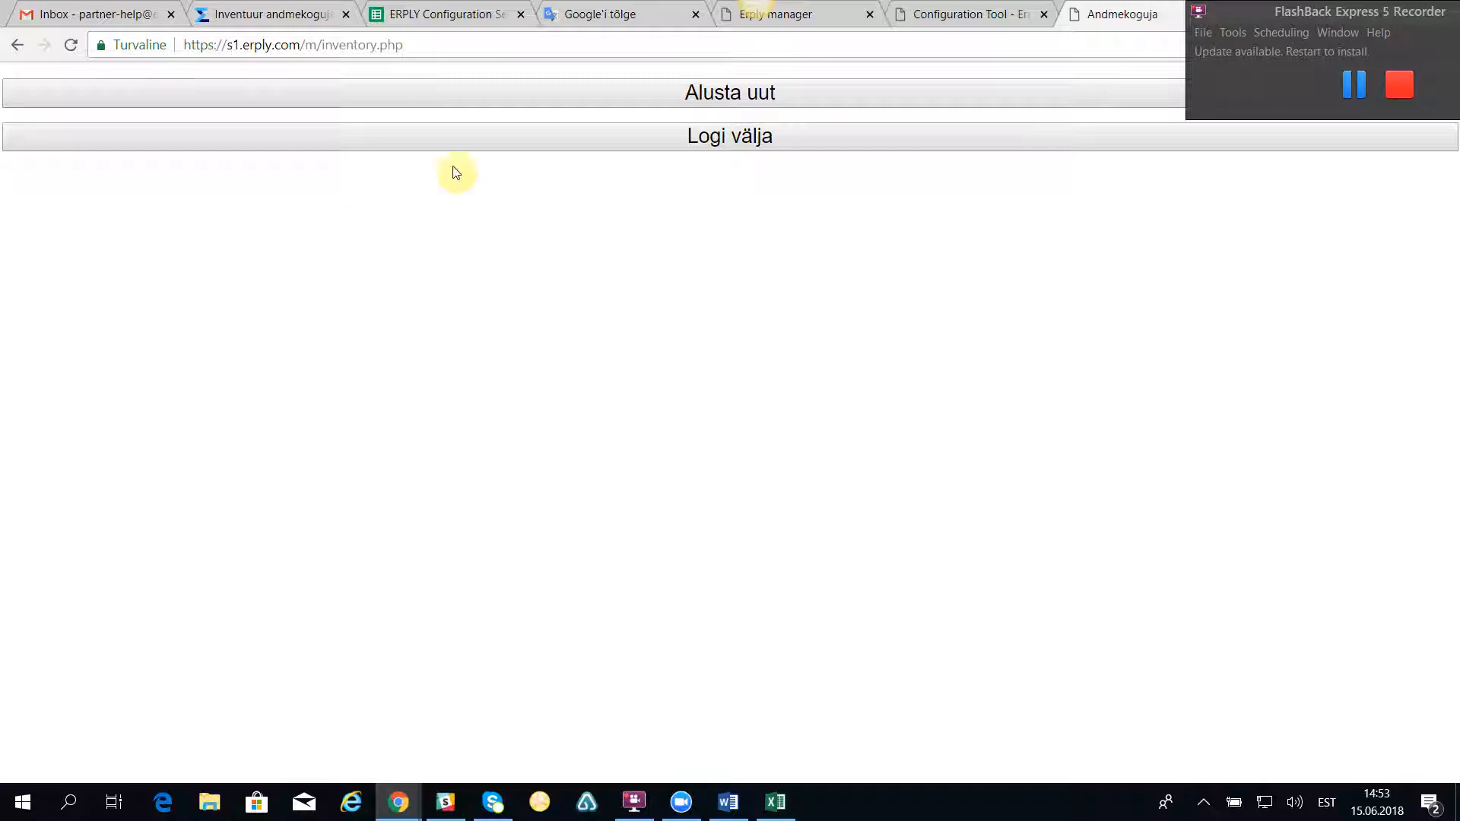
Step: Start a new inventory for the Pärnu mnt. ladu warehouse
{"action": "left_click", "coordinate": [737, 95]}
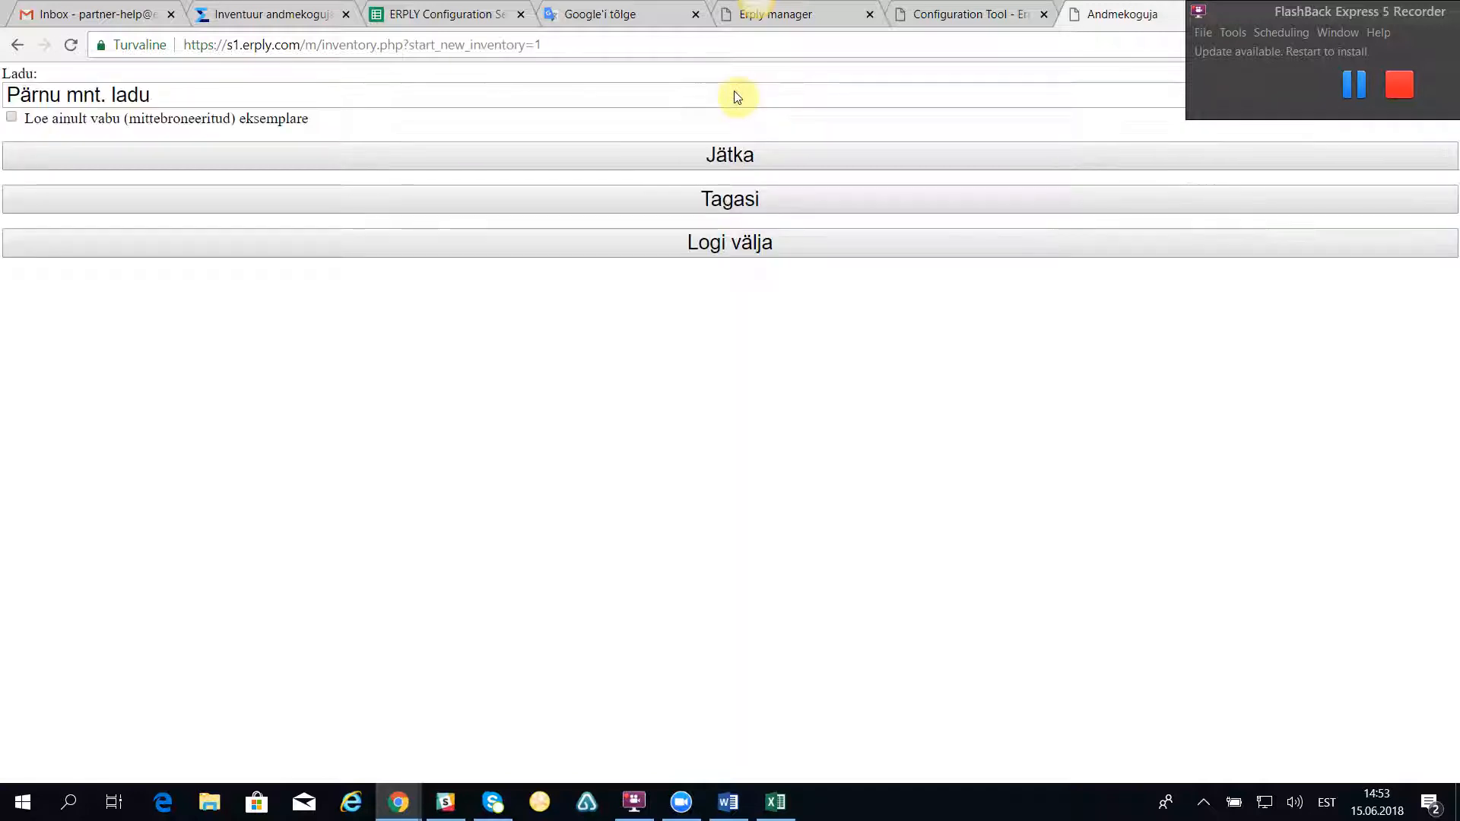
{"action": "left_click", "coordinate": [1268, 13]}
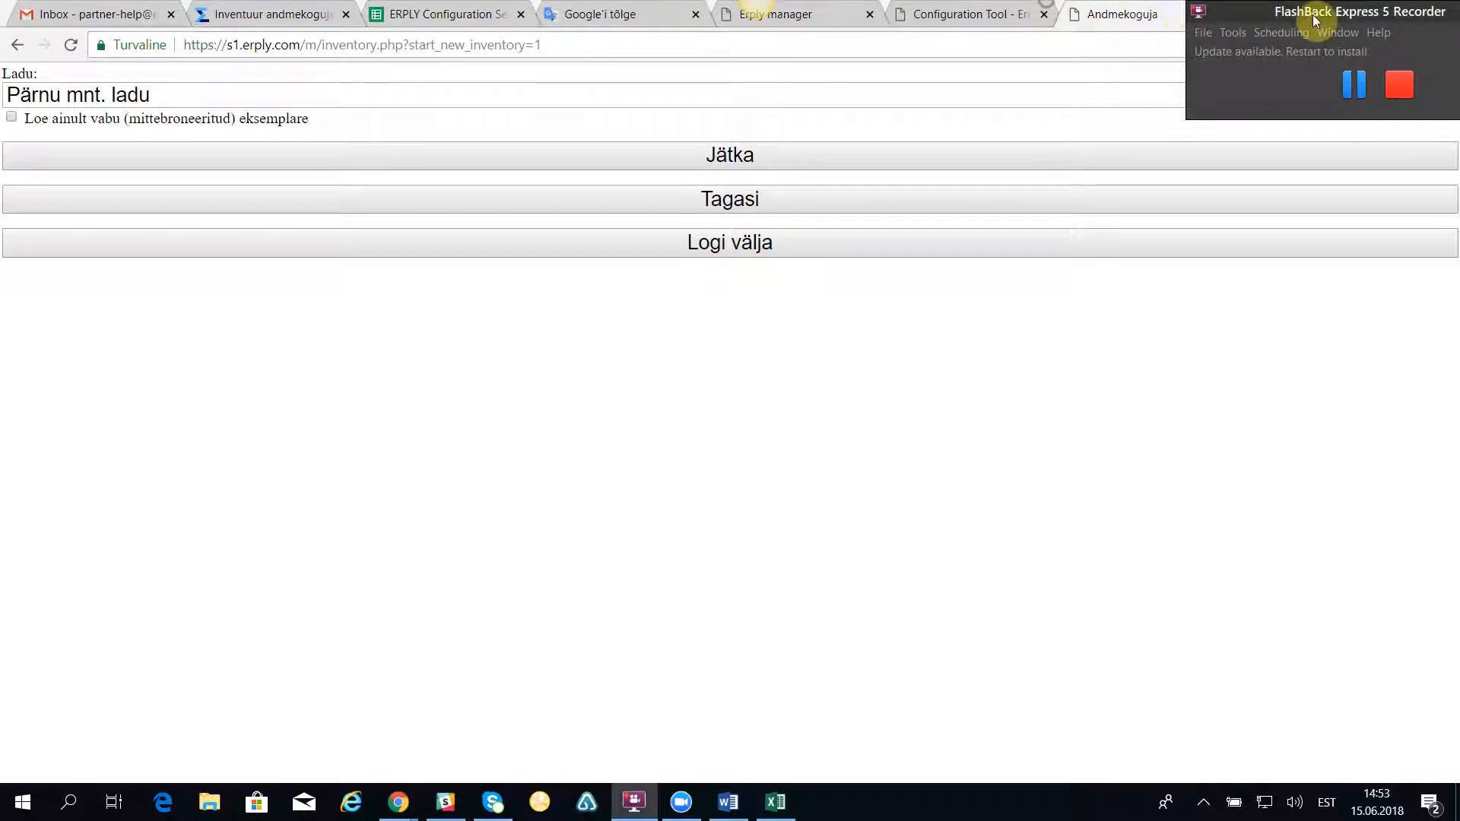
{"action": "left_click_drag", "start_coordinate": [1302, 14], "coordinate": [1012, 15]}
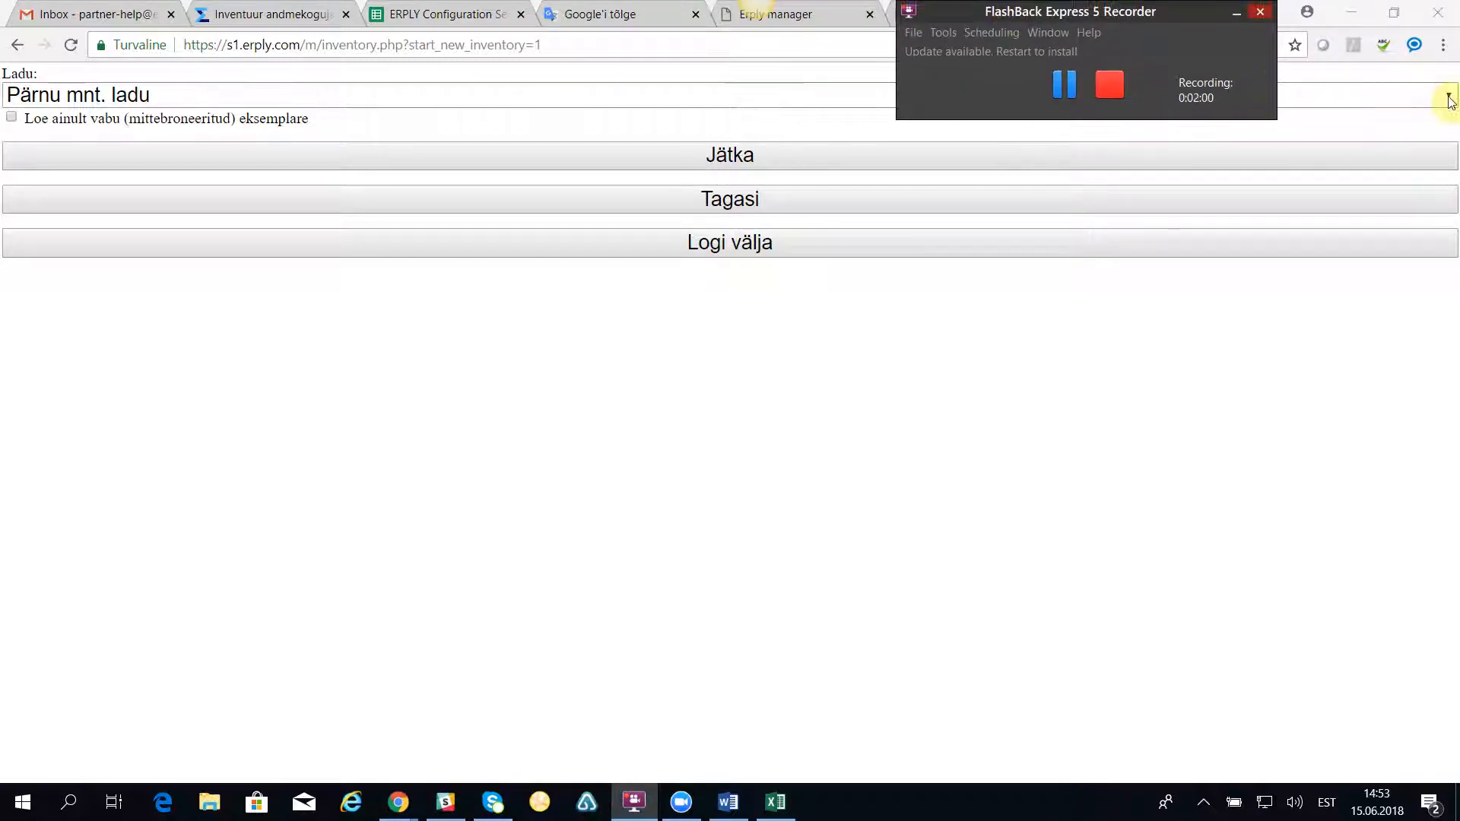
{"action": "left_click", "coordinate": [1448, 96]}
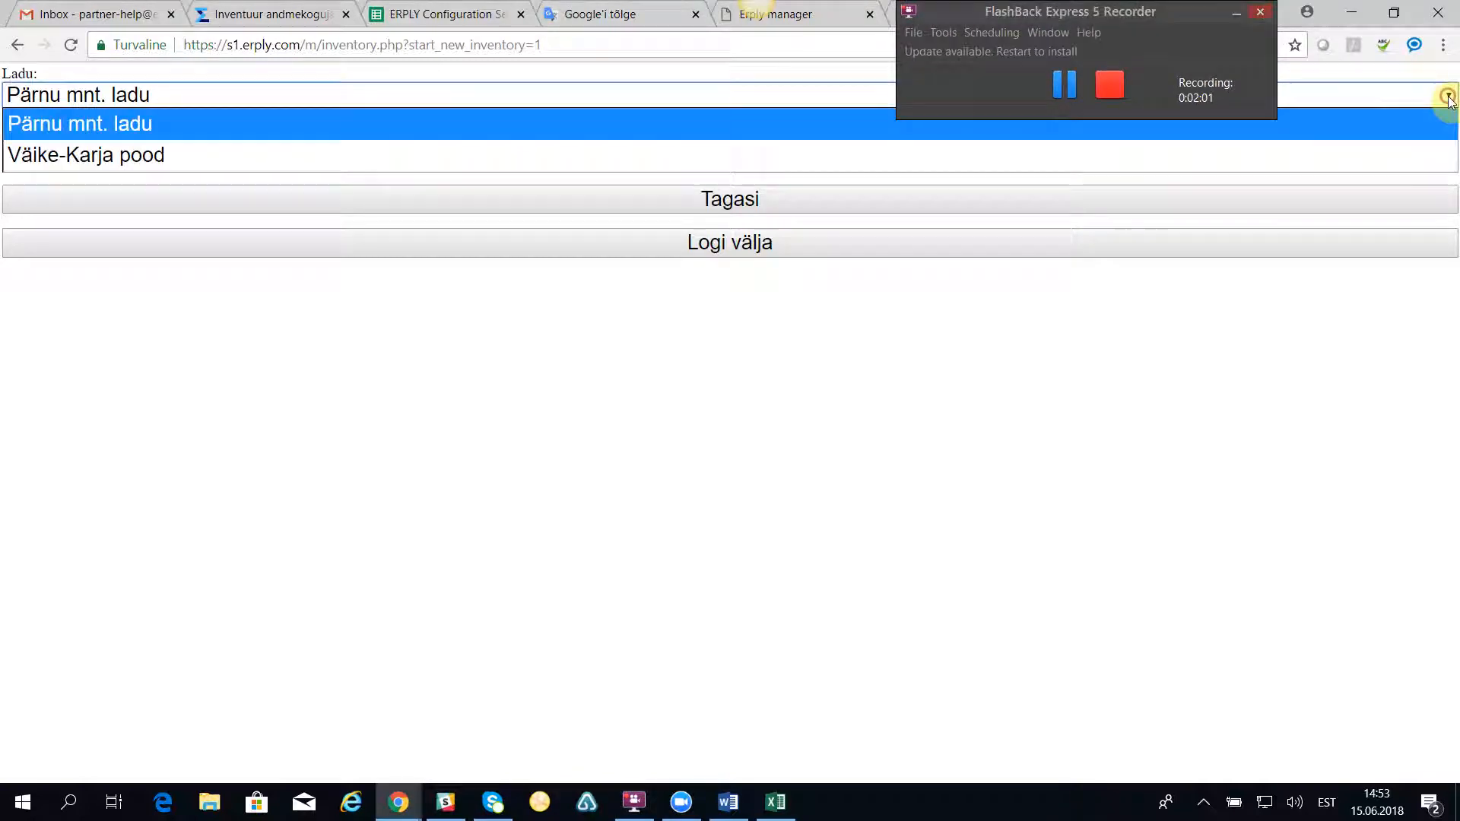
{"action": "left_click", "coordinate": [80, 123]}
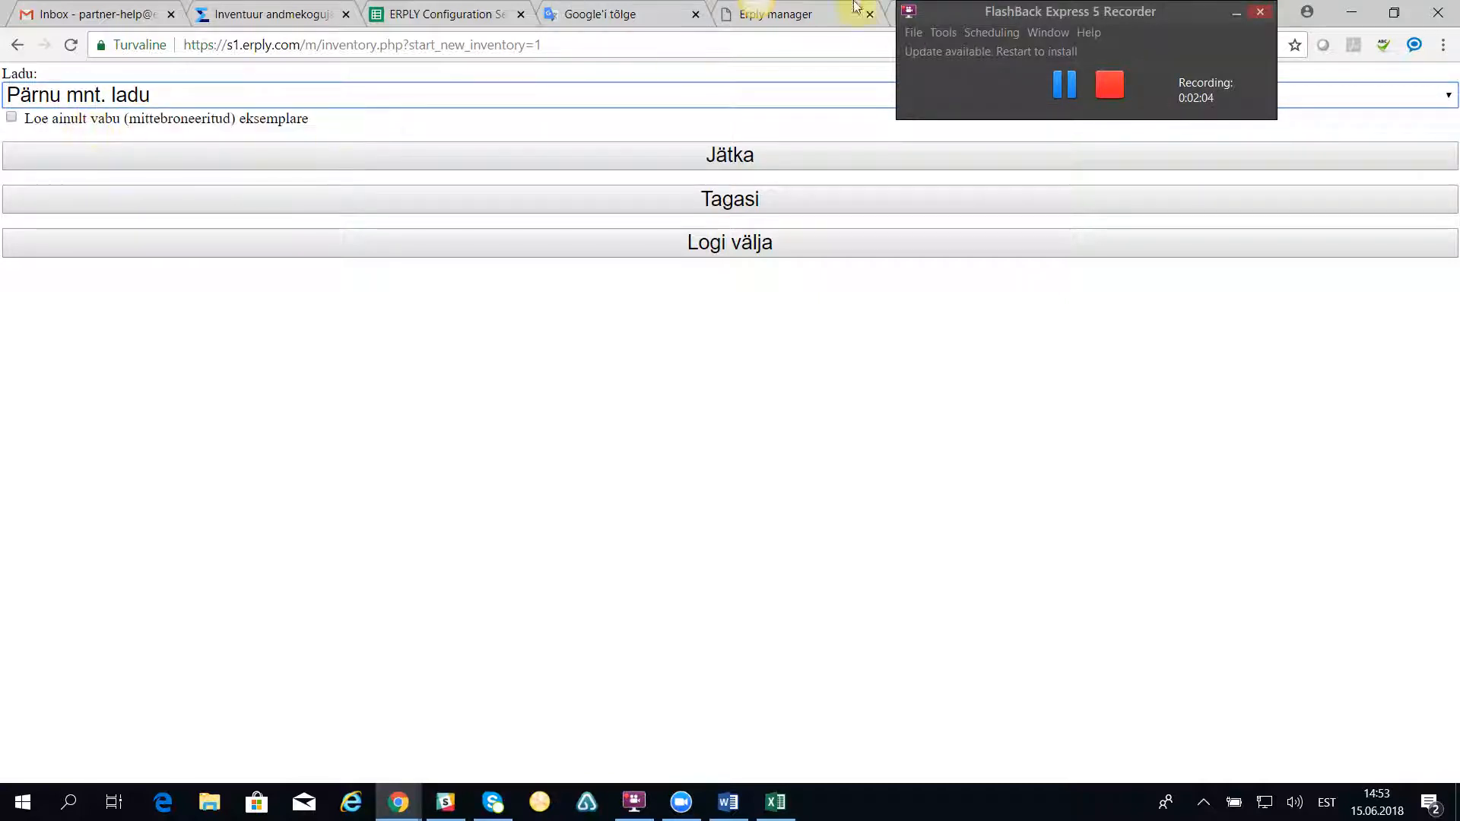
{"action": "left_click_drag", "start_coordinate": [1012, 10], "coordinate": [1215, 9]}
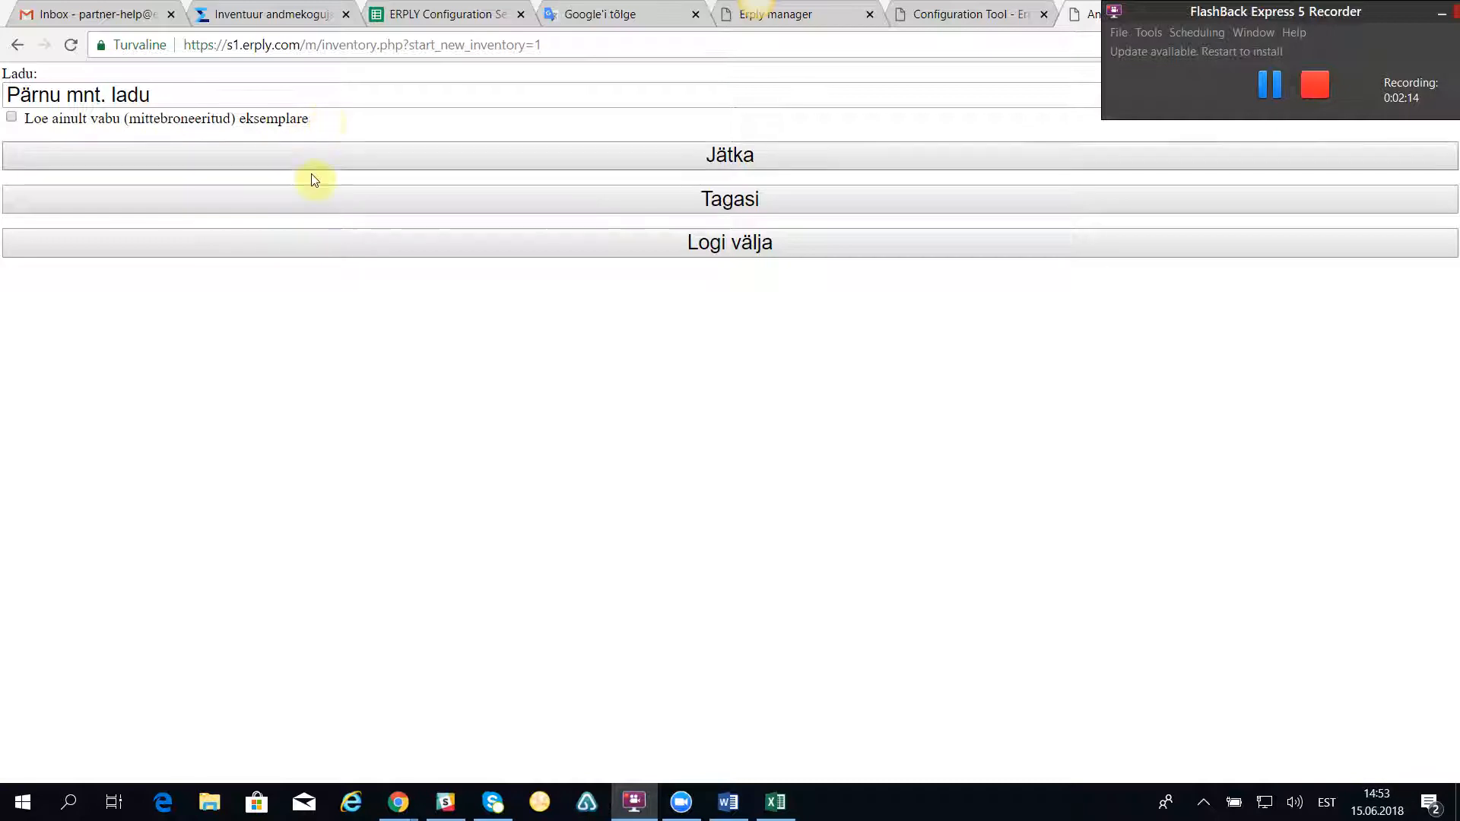
{"action": "left_click", "coordinate": [729, 156]}
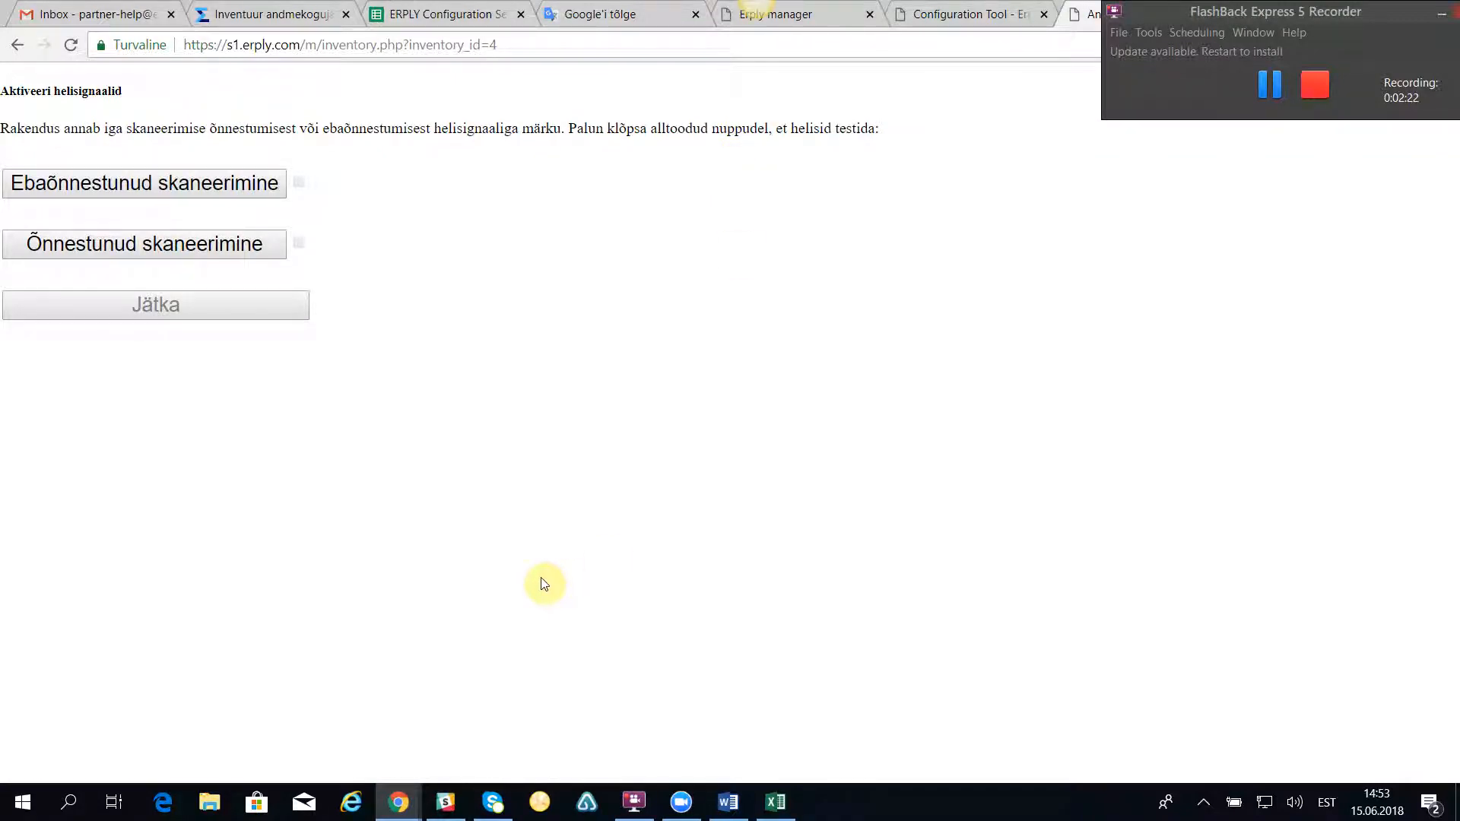
Step: Test the failed-scan and successful-scan sound signals and continue to the scanning form
{"action": "left_click", "coordinate": [61, 188]}
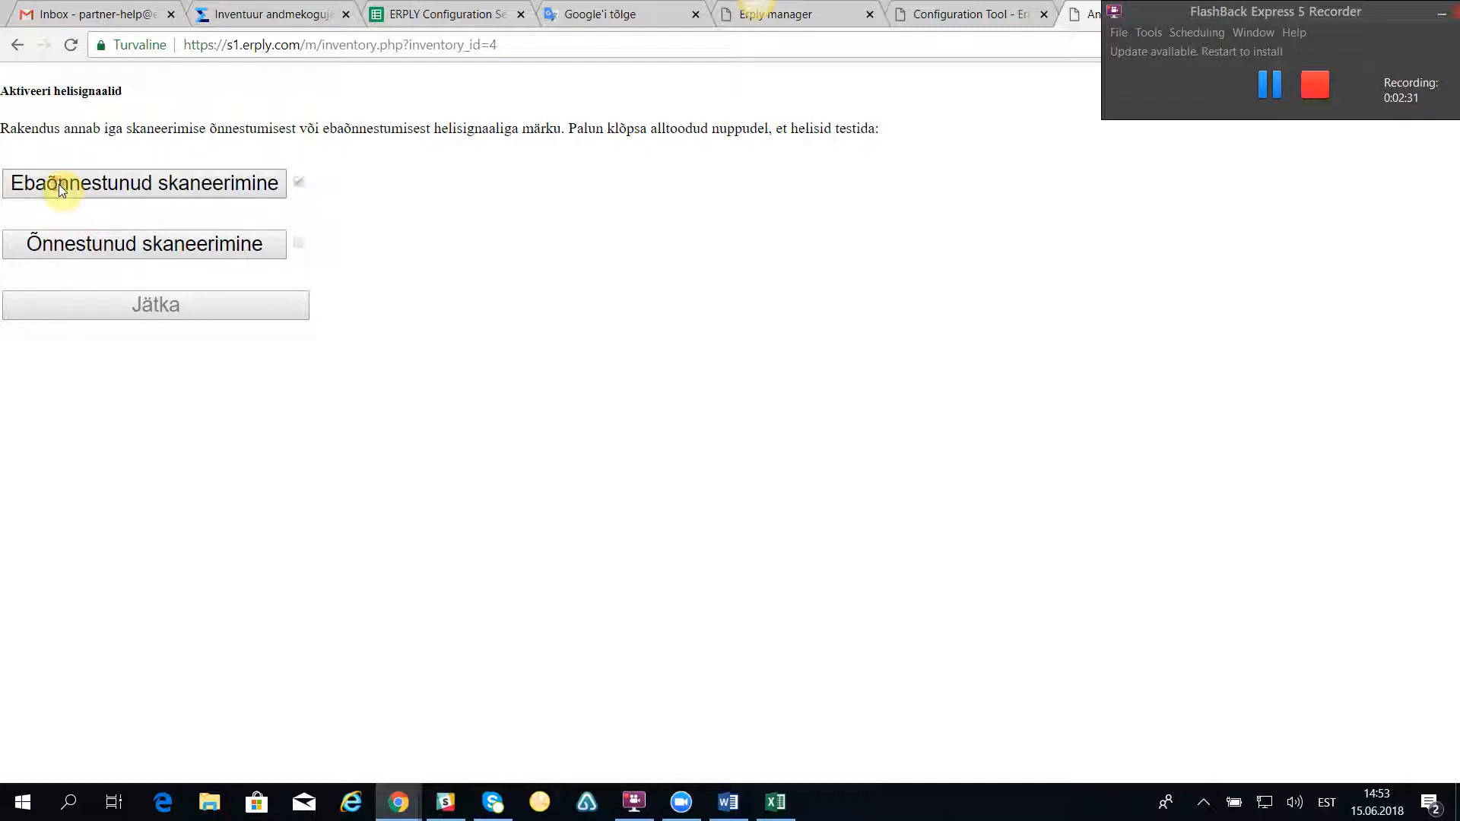
{"action": "left_click", "coordinate": [71, 242]}
{"action": "left_click", "coordinate": [146, 313]}
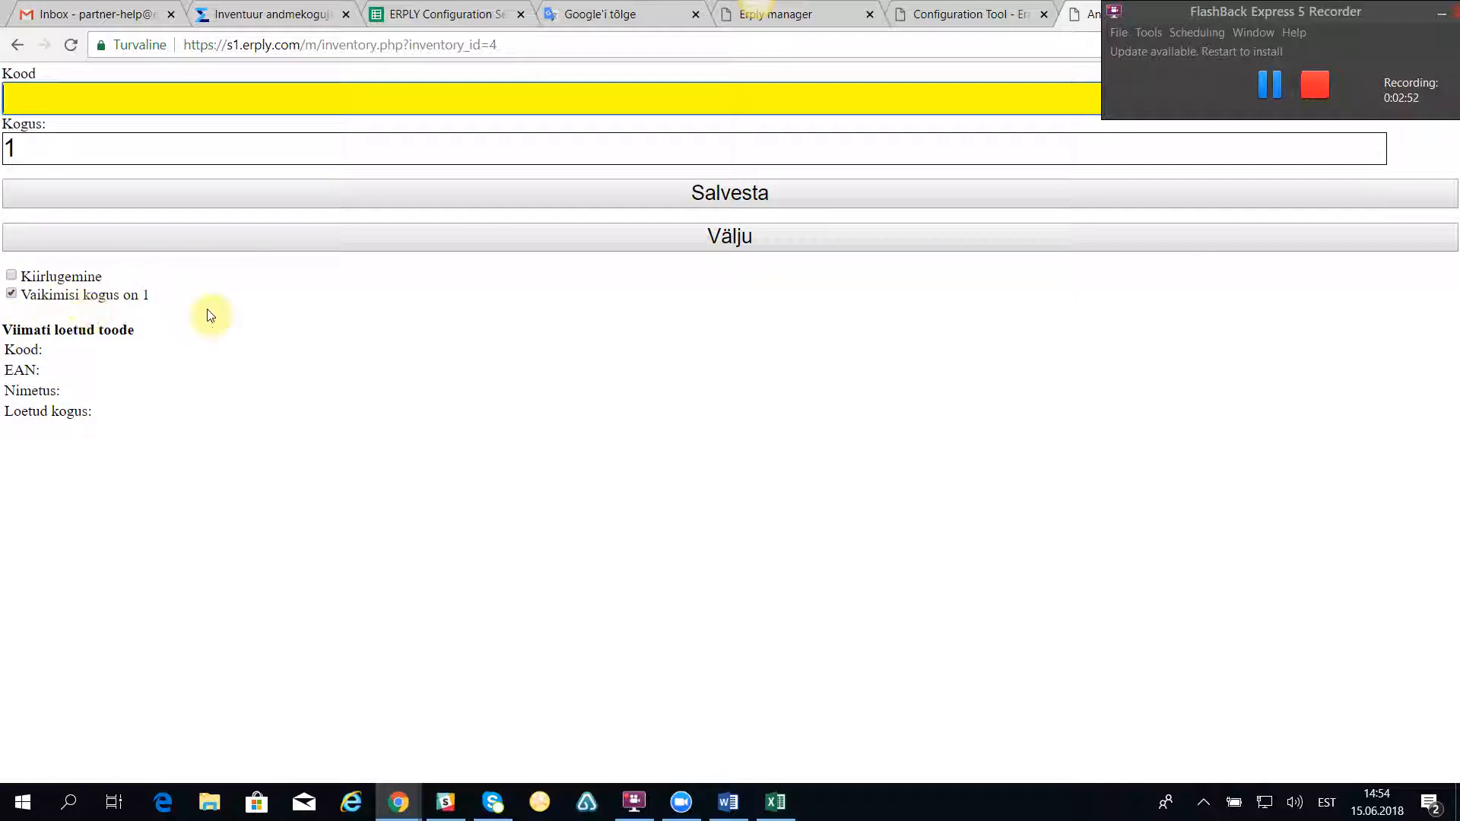
{"action": "left_click", "coordinate": [776, 803]}
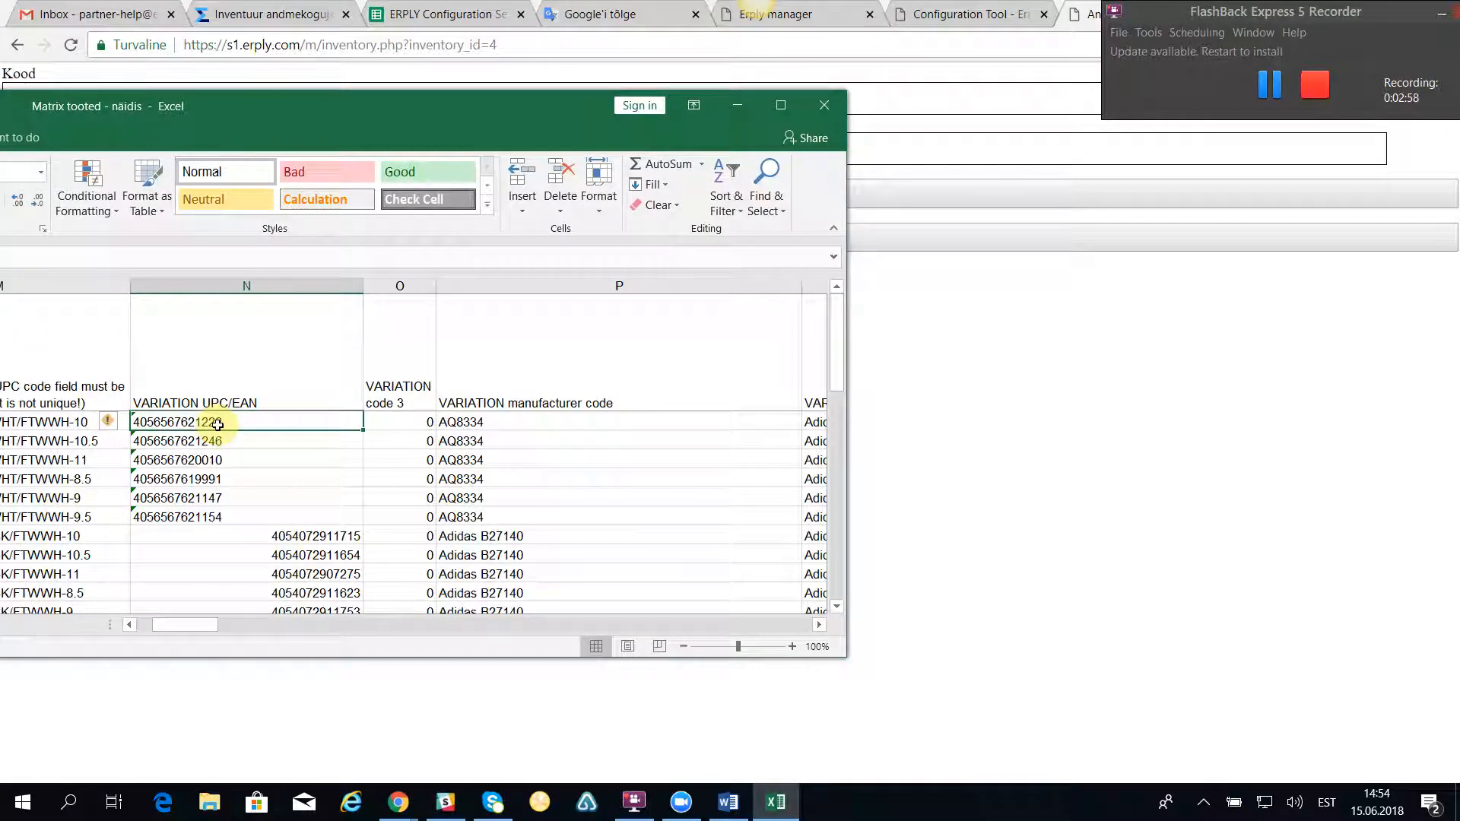
{"action": "key", "text": "ctrl+c"}
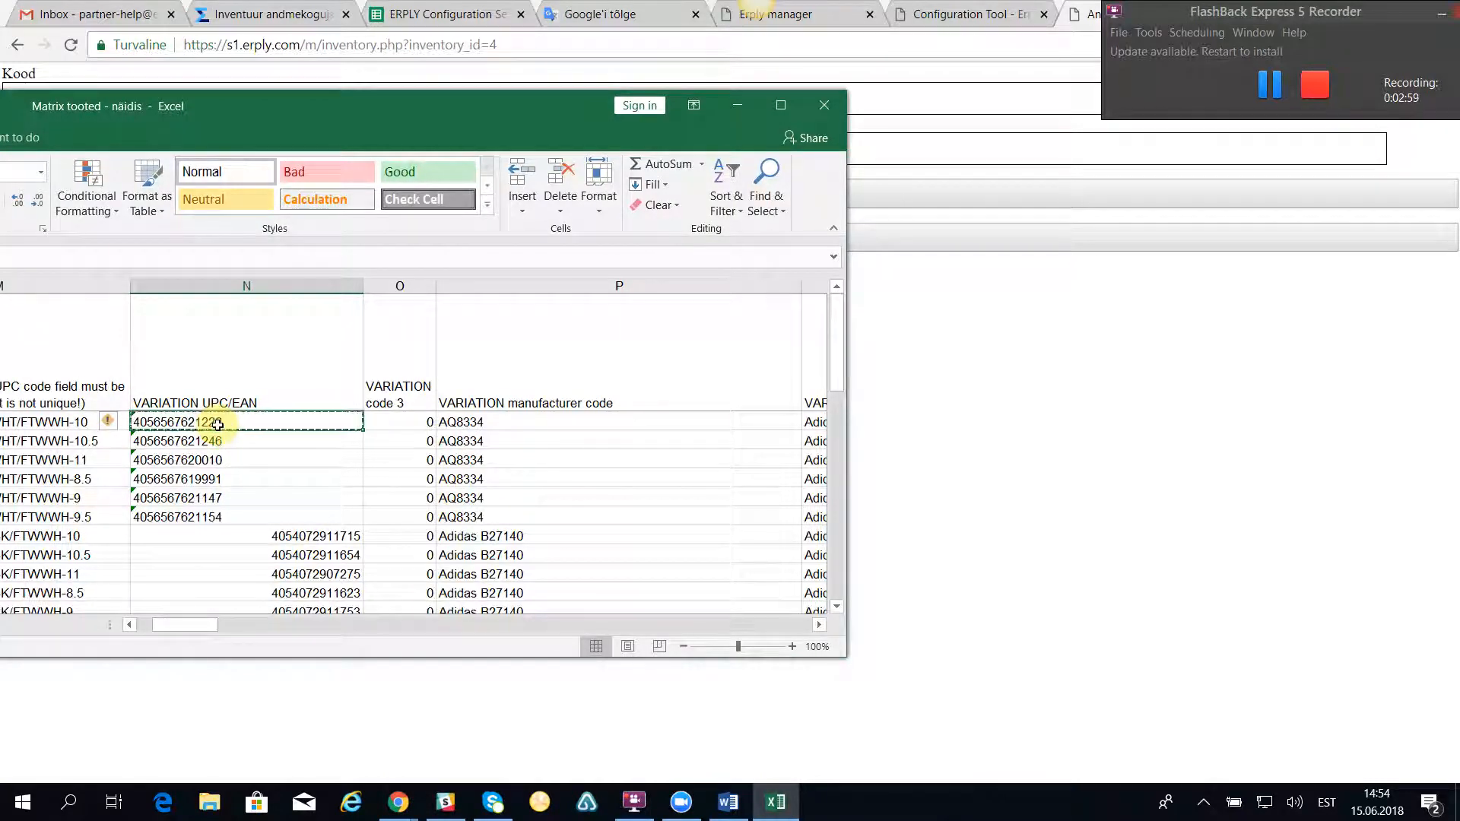
{"action": "left_click", "coordinate": [741, 98]}
{"action": "left_click", "coordinate": [18, 97]}
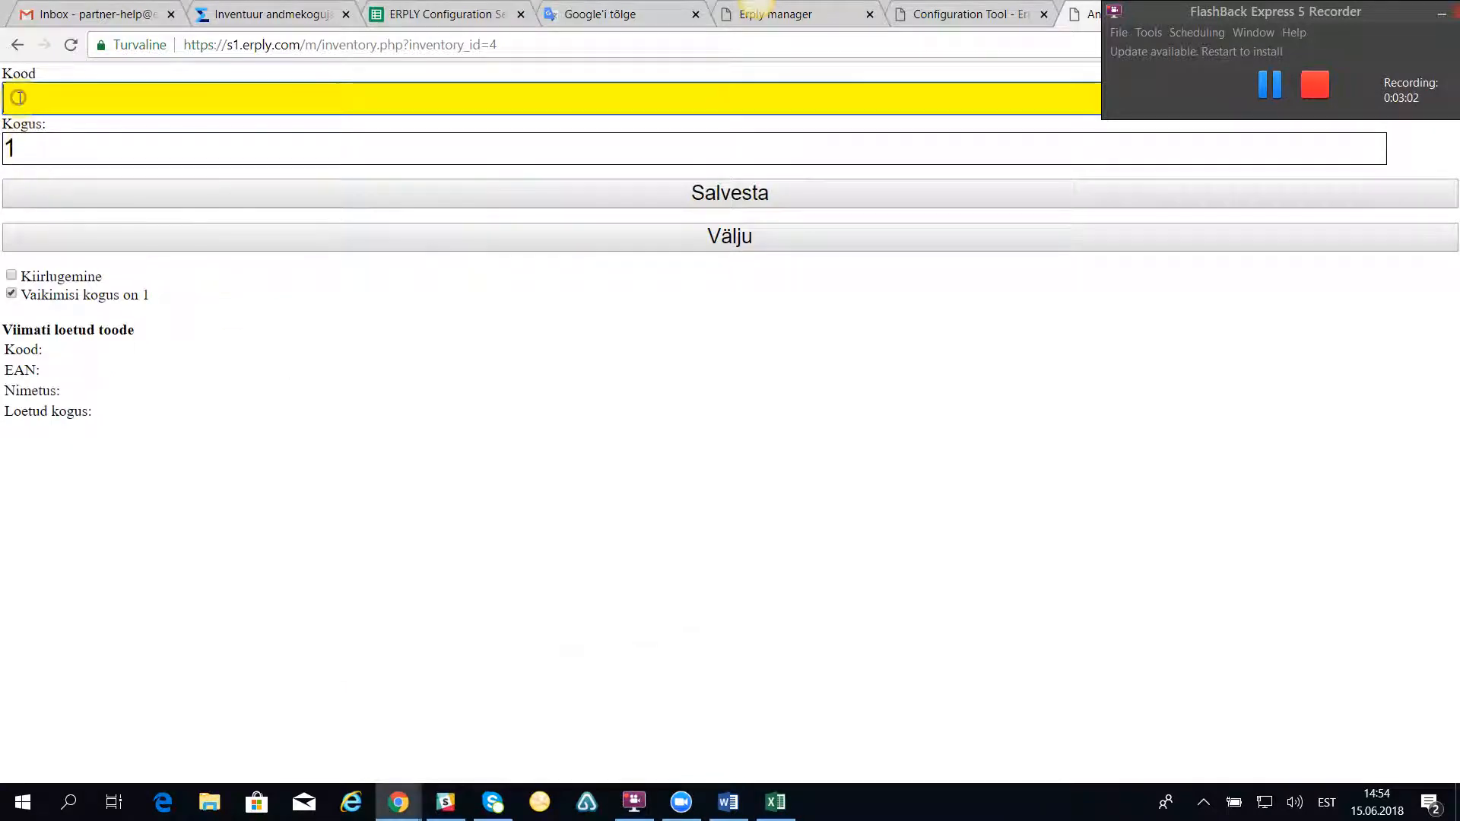
{"action": "key", "text": "ctrl+v"}
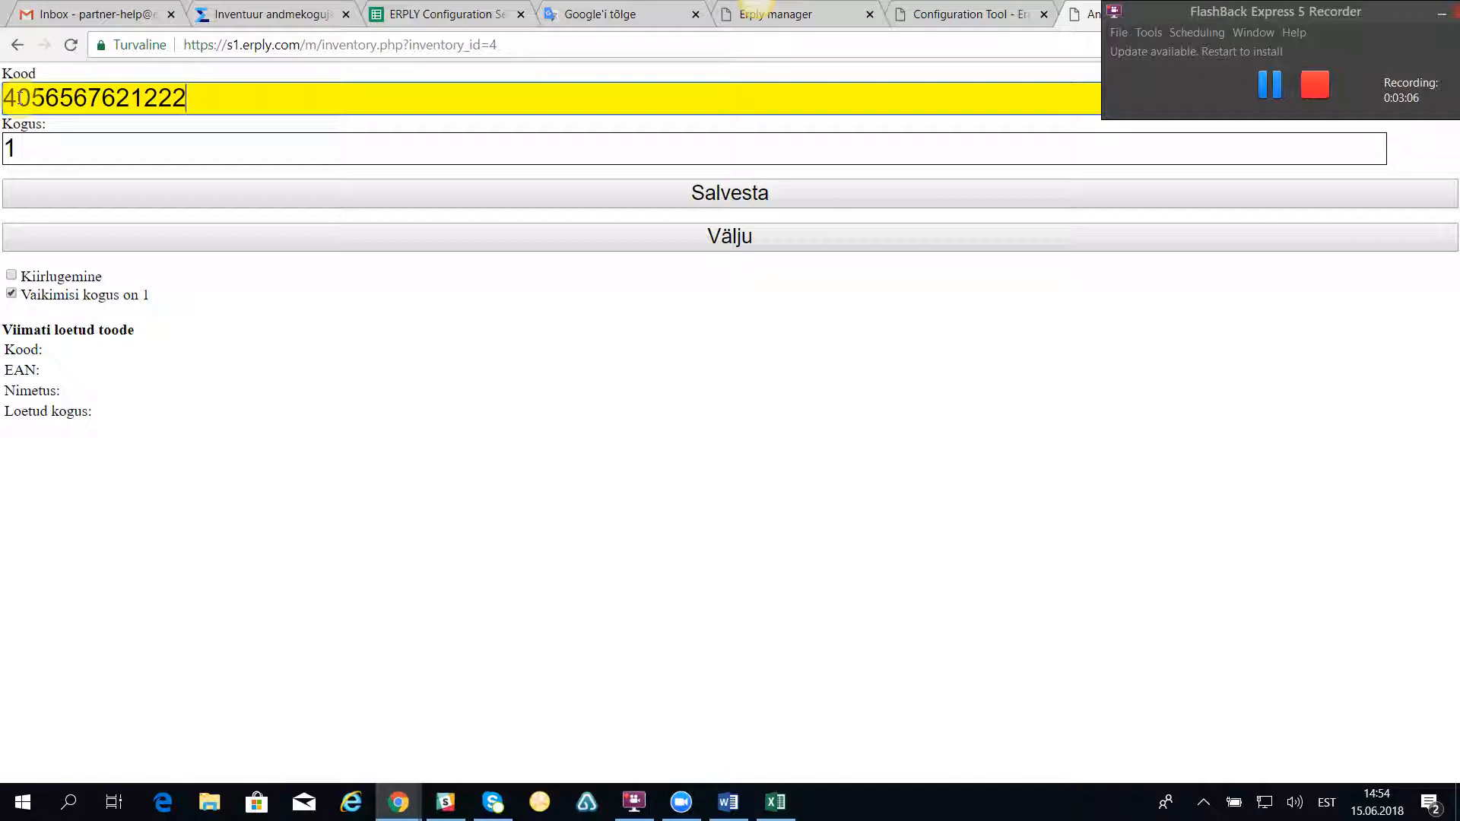
{"action": "key", "text": "Return"}
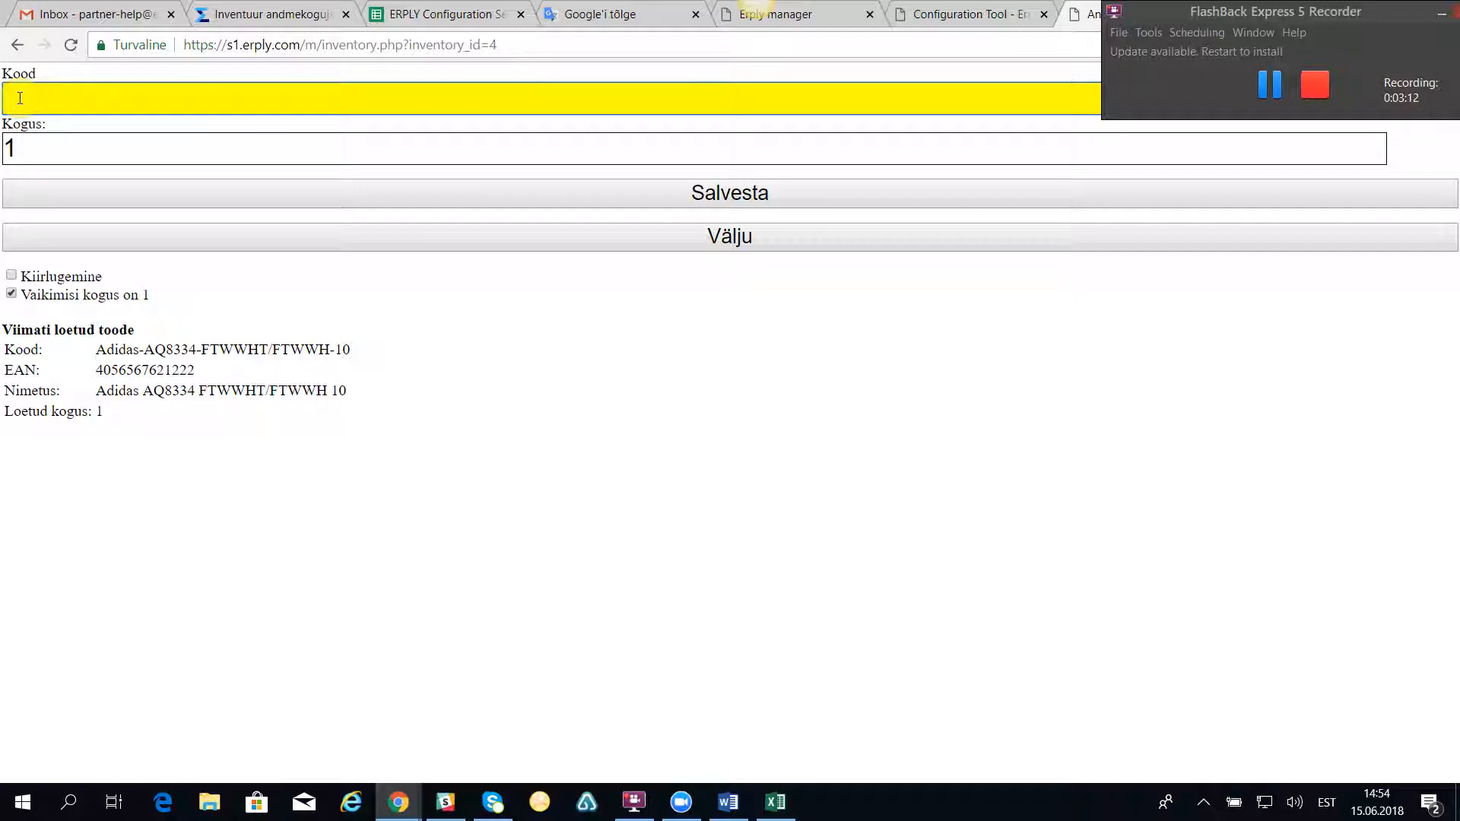
{"action": "type", "text": "4056567621222"}
{"action": "key", "text": "Return"}
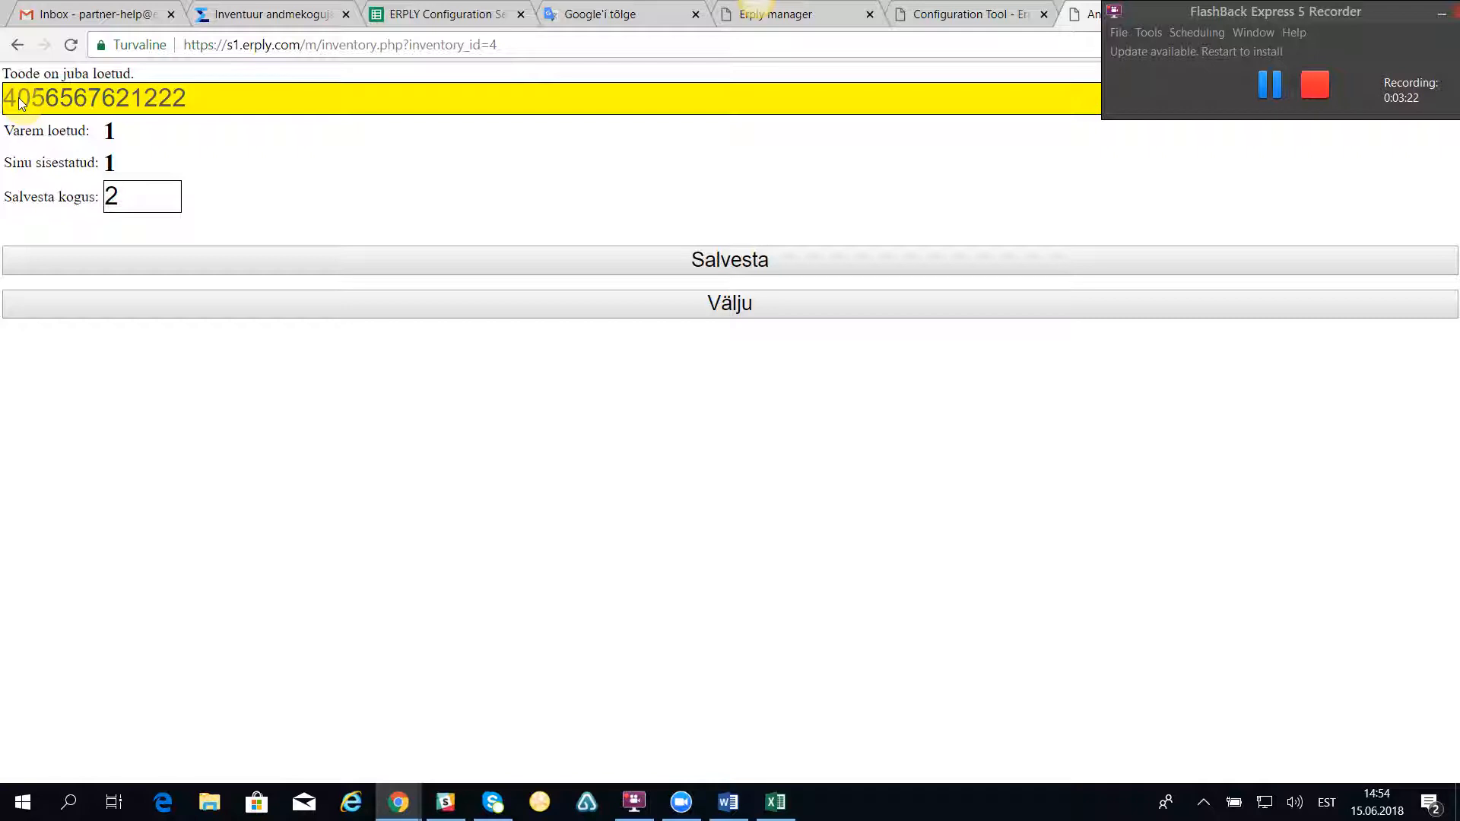
{"action": "left_click", "coordinate": [158, 197]}
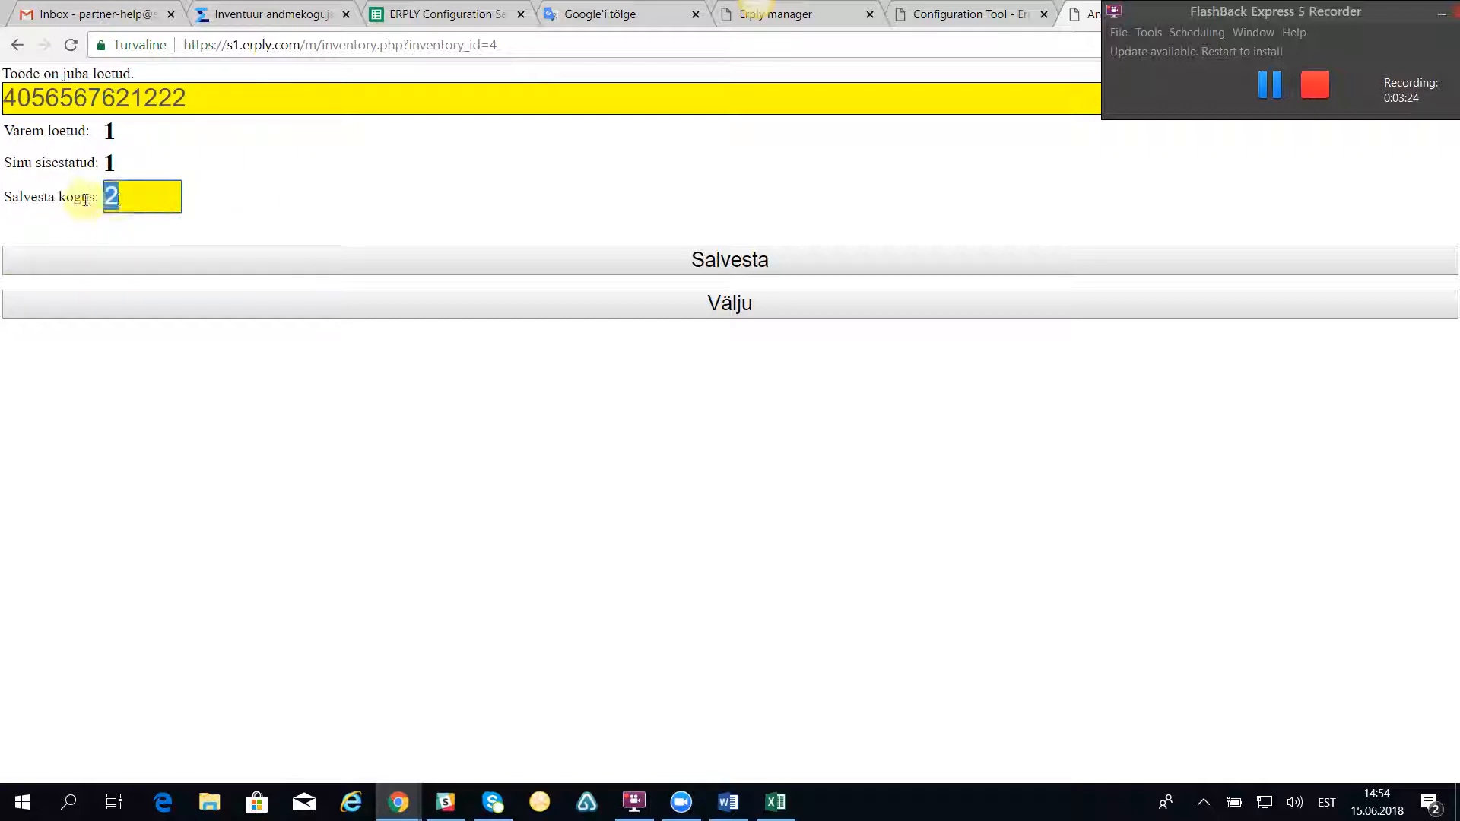
{"action": "type", "text": "3"}
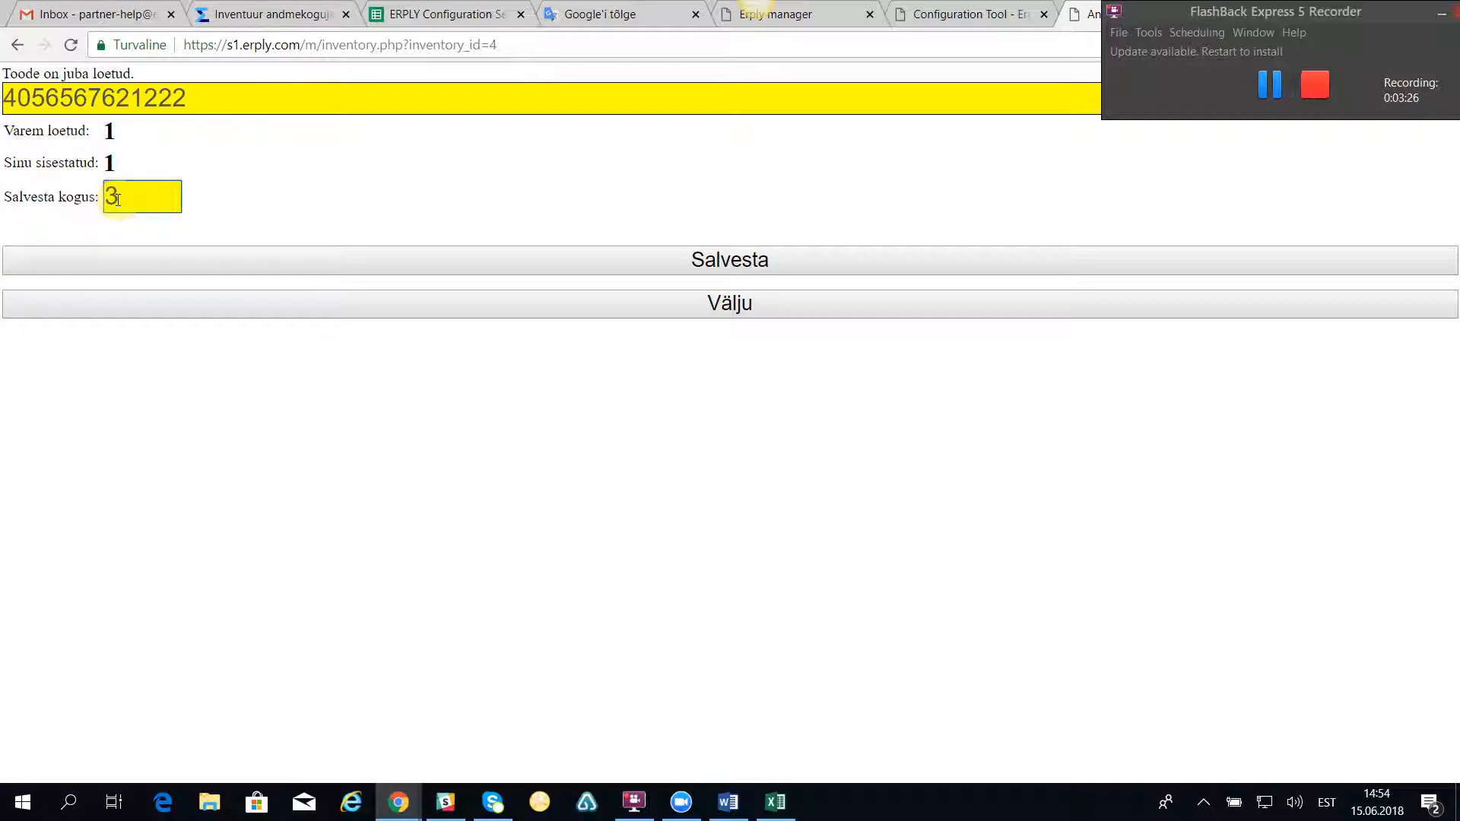
{"action": "left_click", "coordinate": [743, 262]}
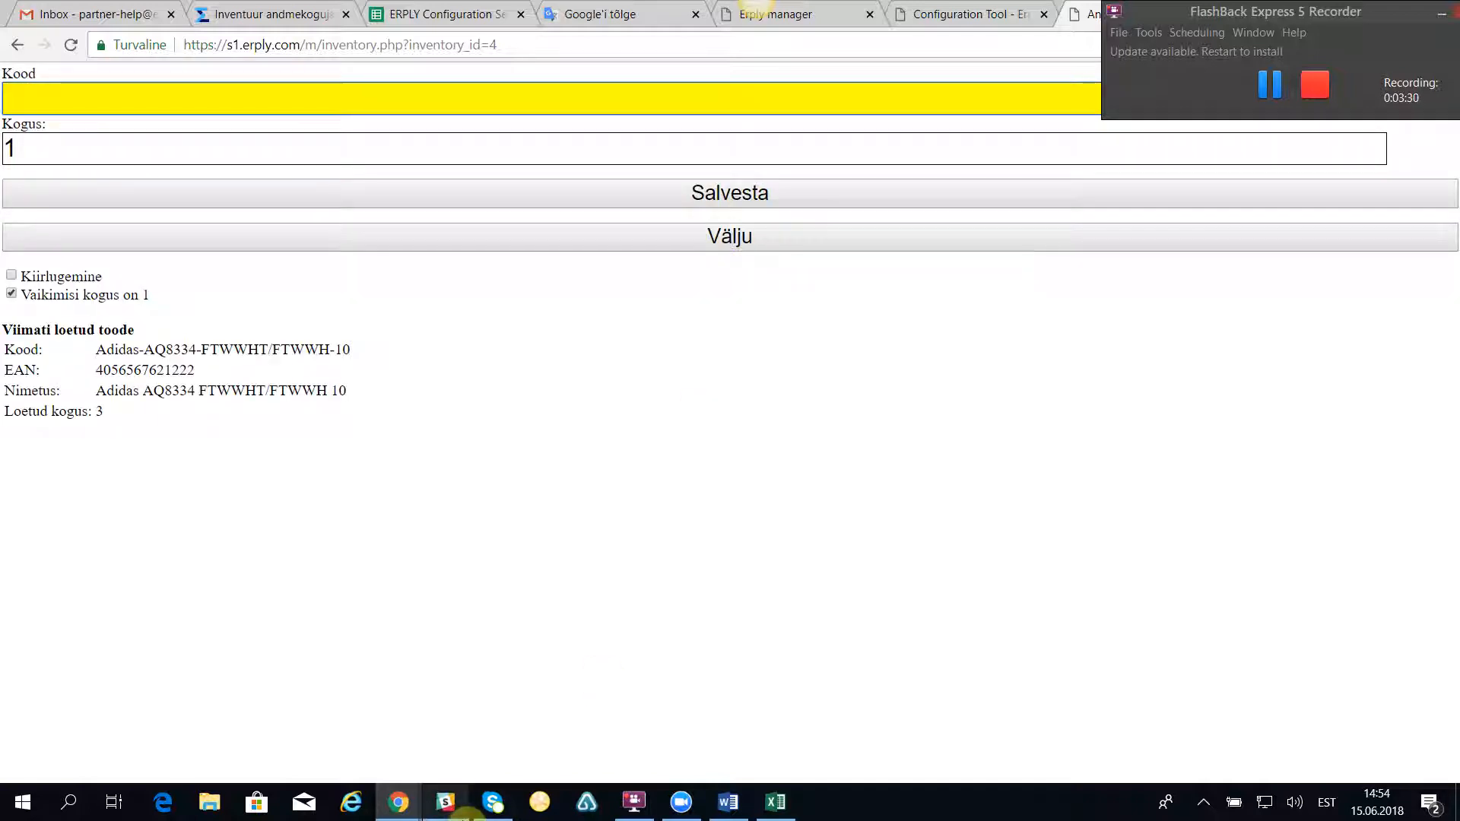
{"action": "left_click", "coordinate": [22, 278]}
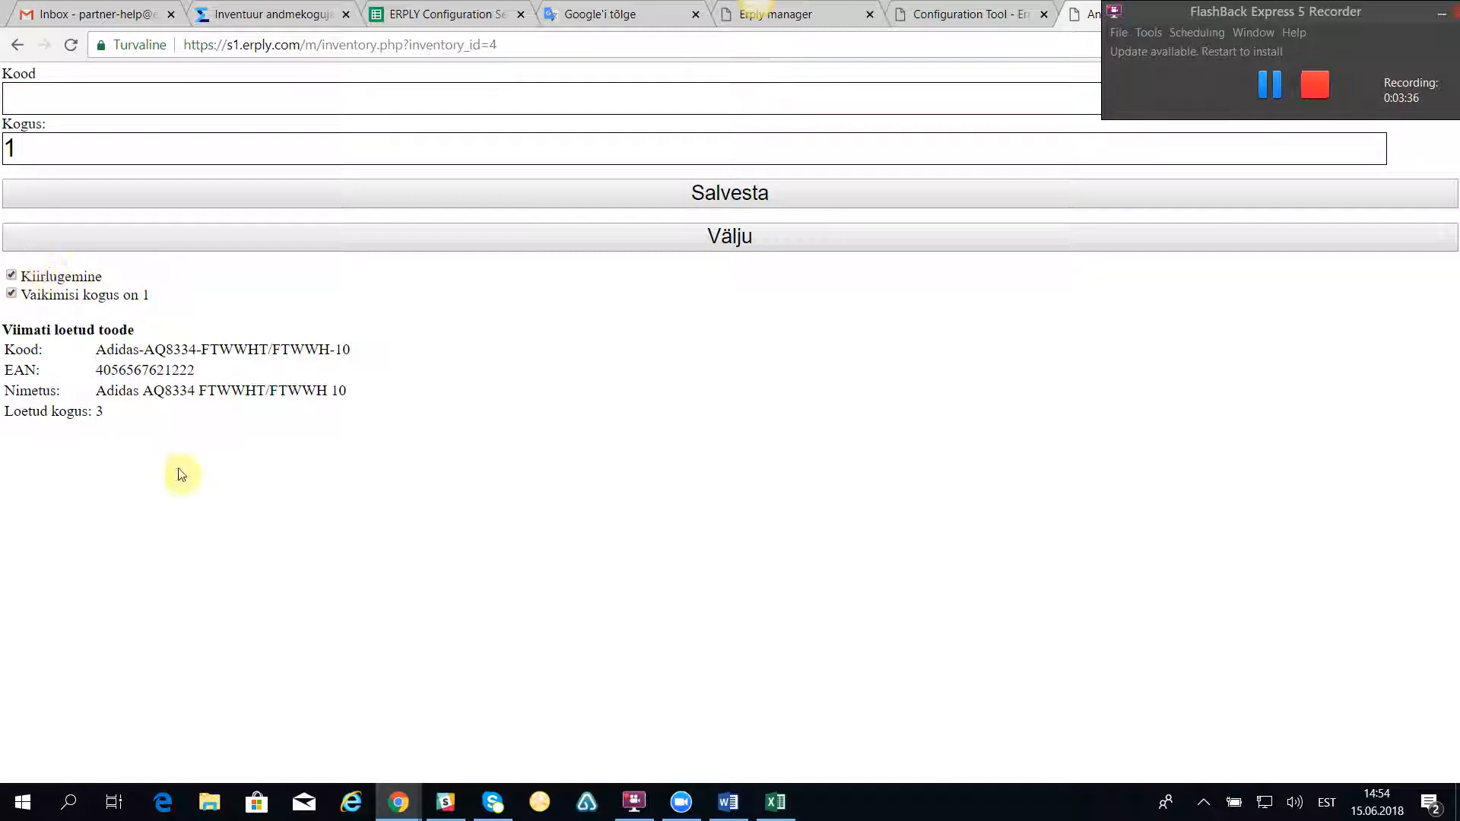
{"action": "left_click", "coordinate": [38, 97]}
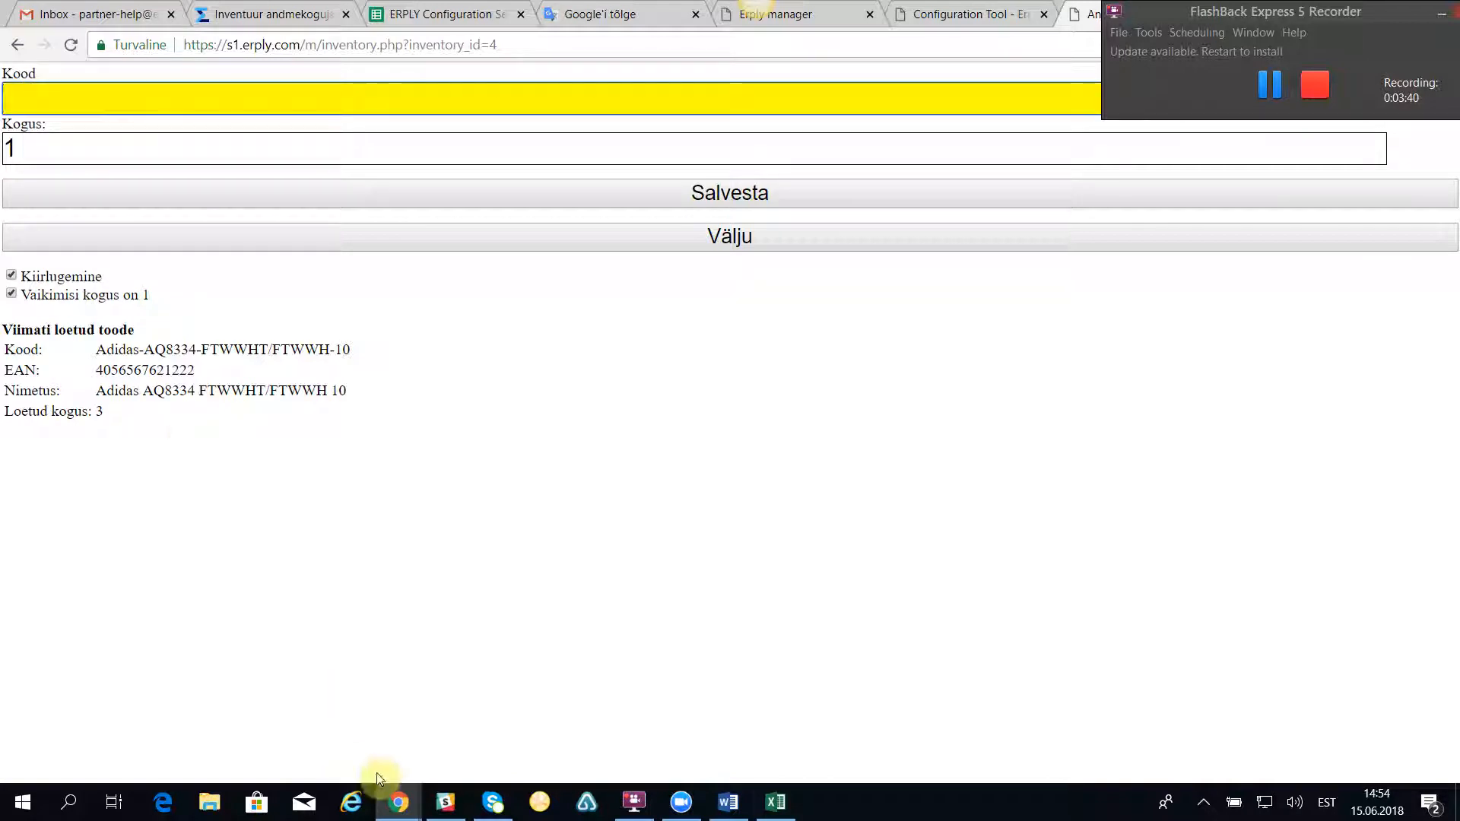
{"action": "left_click", "coordinate": [775, 802]}
{"action": "left_click", "coordinate": [229, 448]}
{"action": "key", "text": "ctrl+c"}
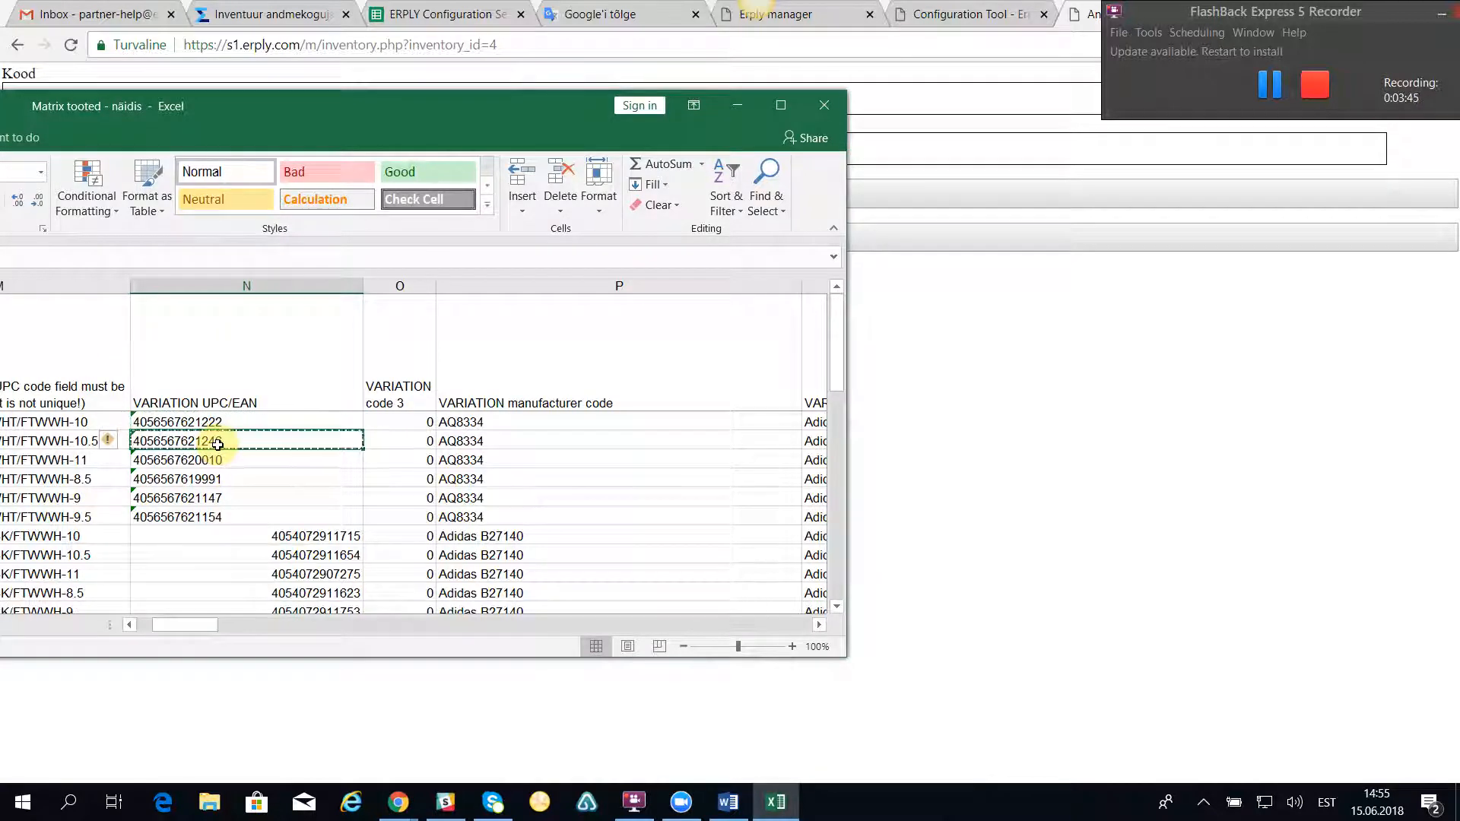
{"action": "left_click", "coordinate": [738, 105]}
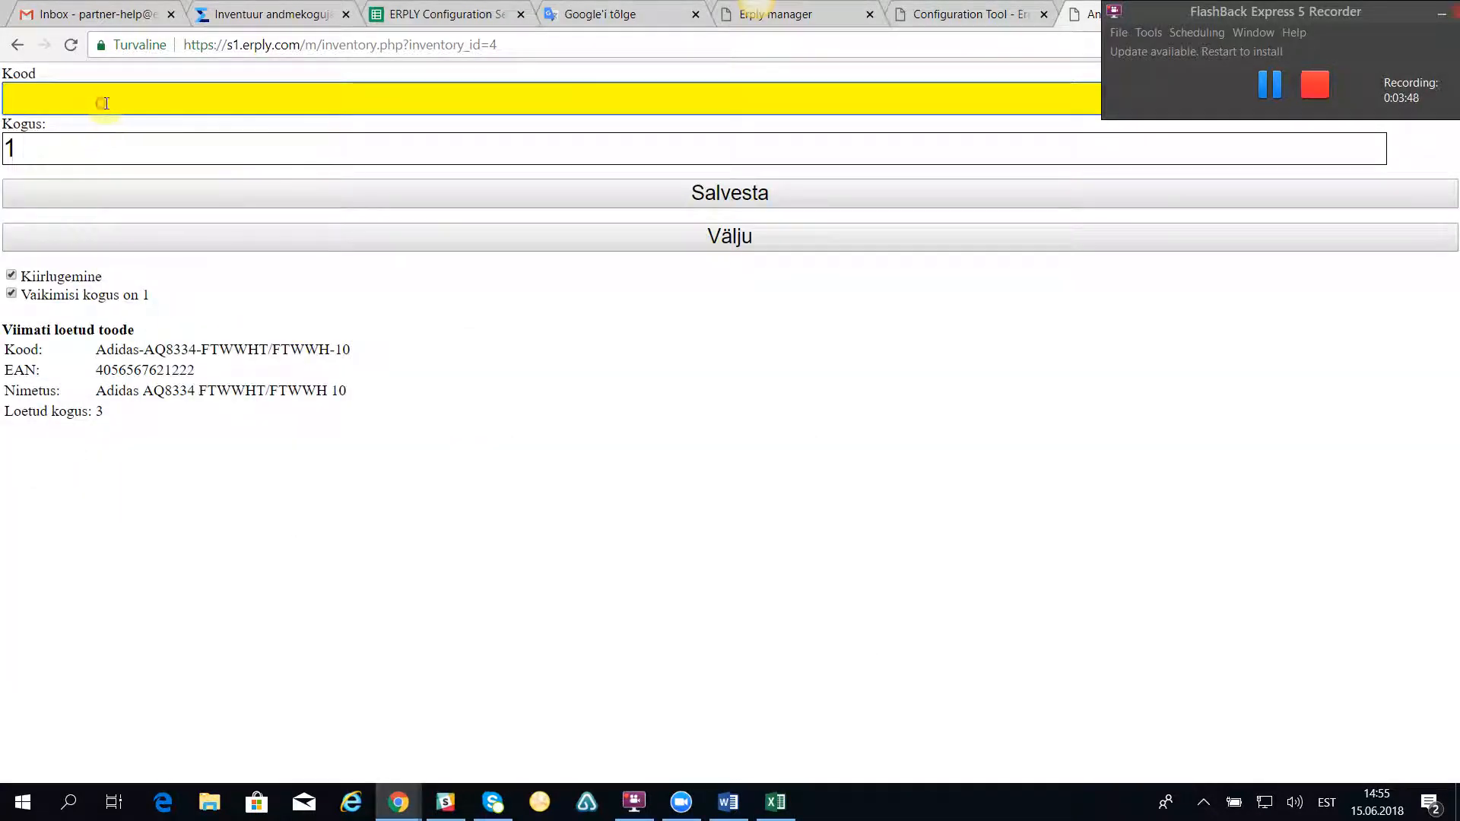
{"action": "key", "text": "ctrl+v"}
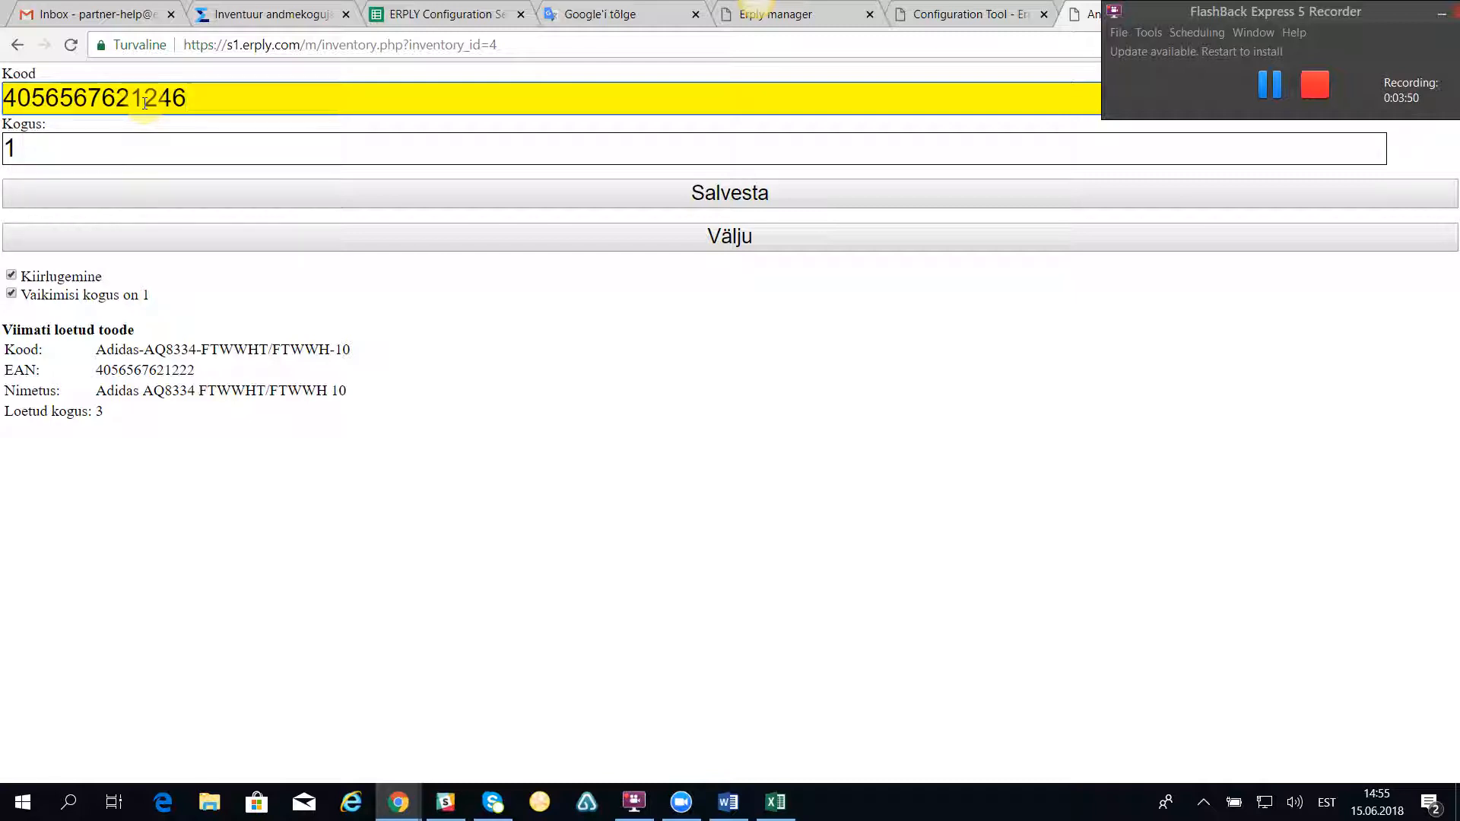
{"action": "key", "text": "Return"}
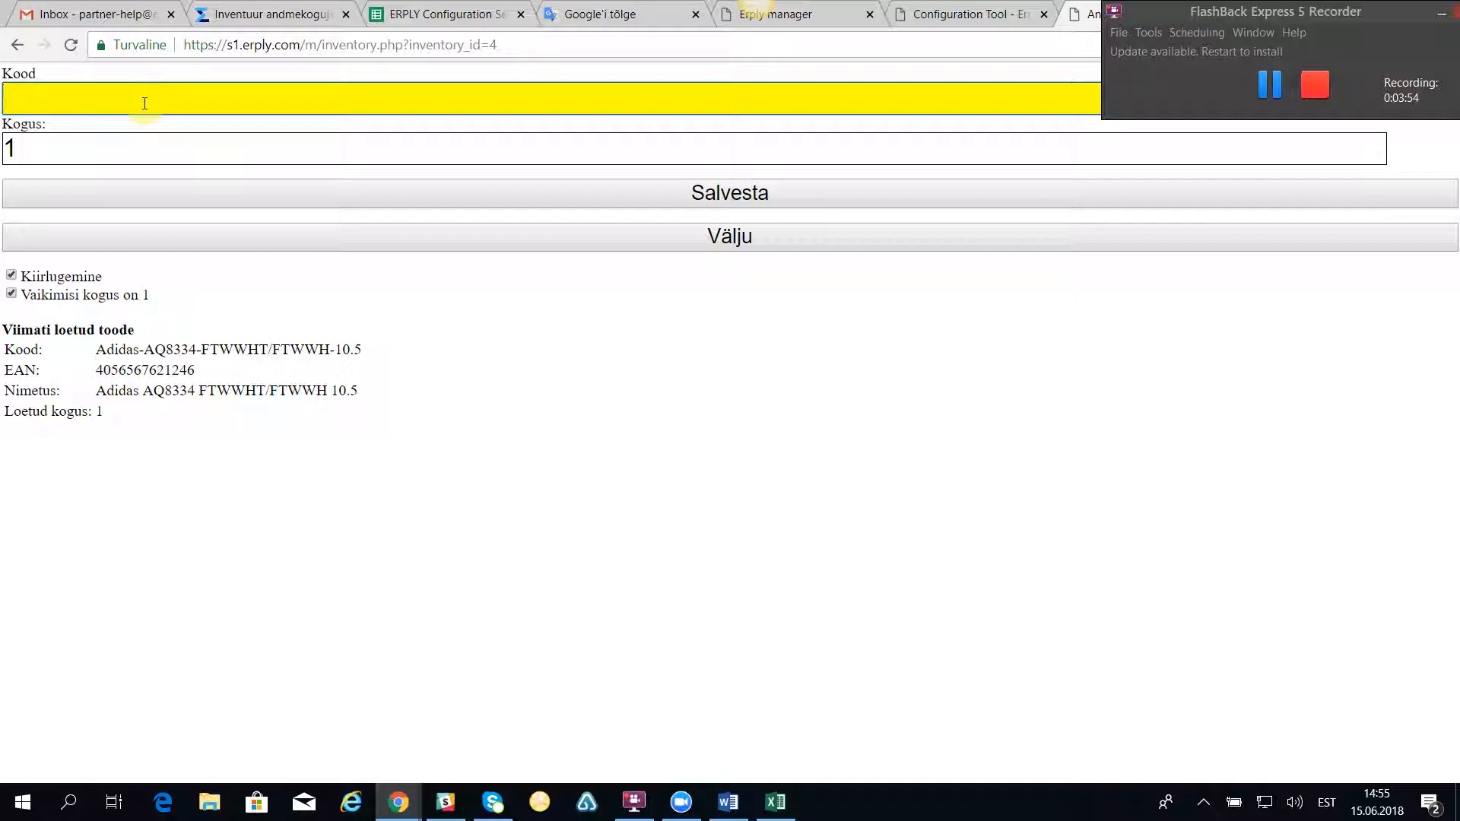
{"action": "key", "text": "ctrl+v"}
{"action": "key", "text": "Return"}
{"action": "left_click", "coordinate": [776, 802]}
{"action": "left_click", "coordinate": [238, 464]}
{"action": "key", "text": "ctrl+c"}
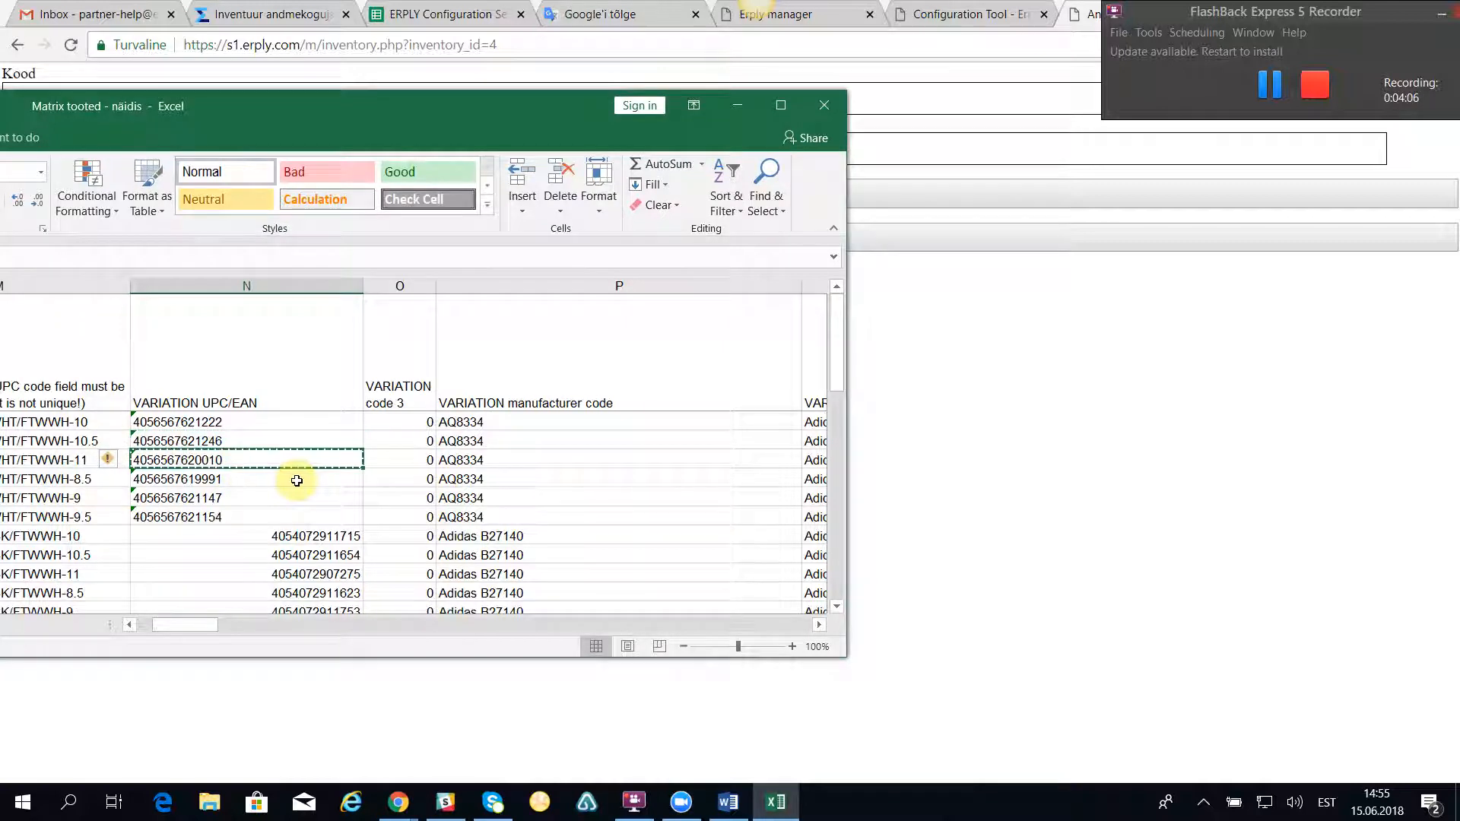
{"action": "left_click", "coordinate": [738, 105]}
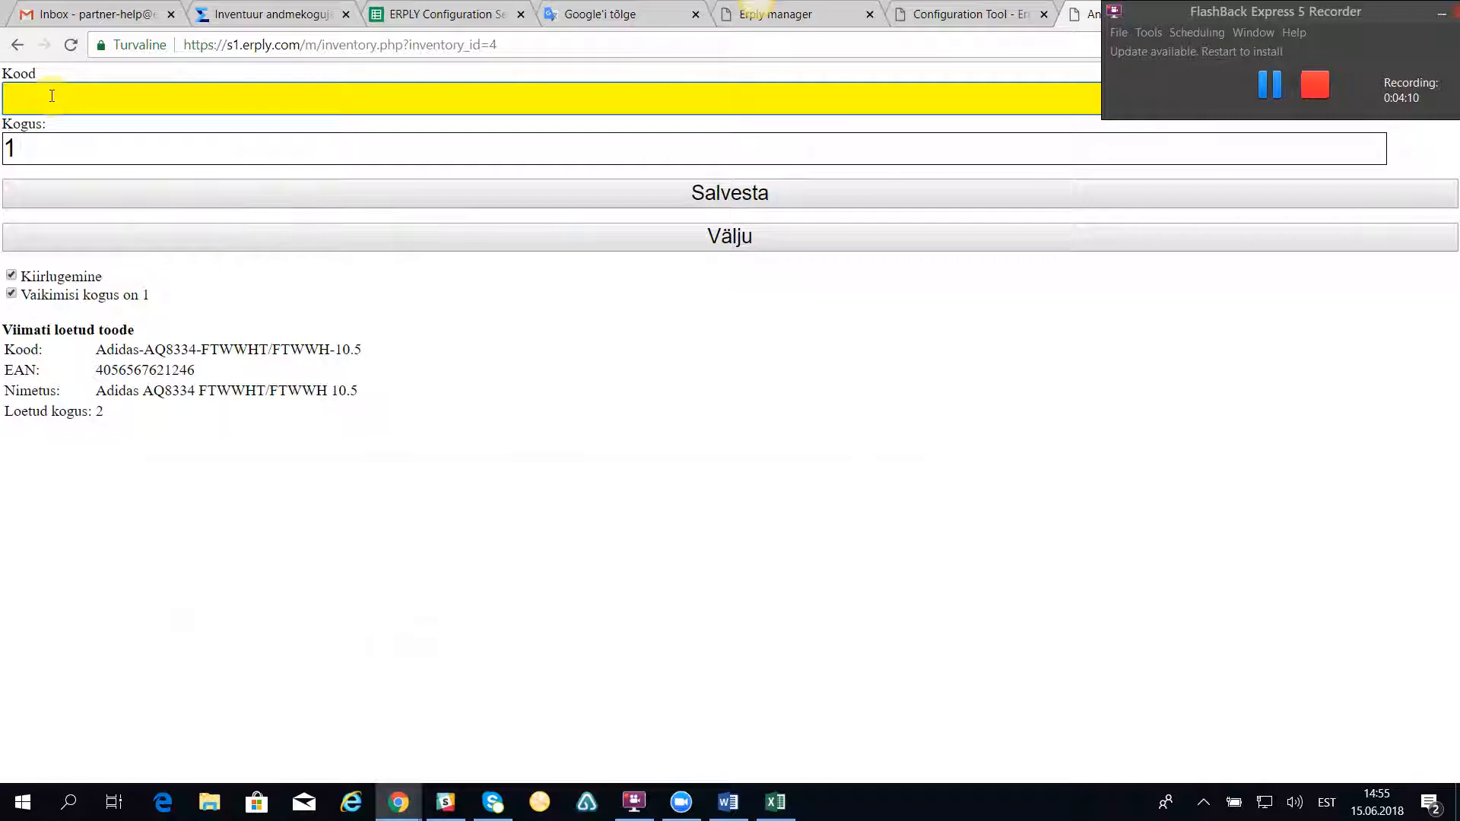
{"action": "key", "text": "ctrl+v"}
{"action": "key", "text": "Return"}
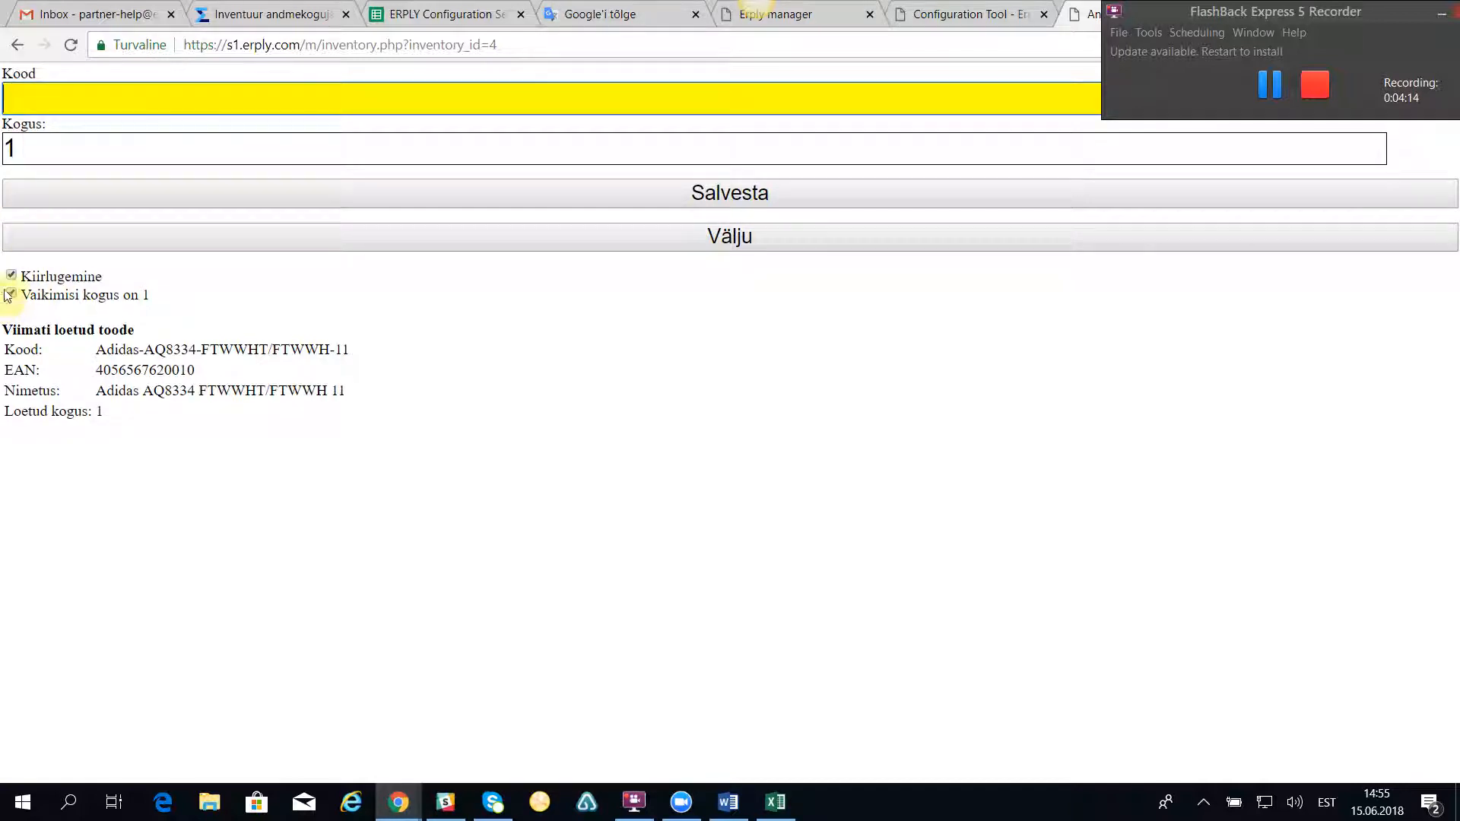
{"action": "left_click", "coordinate": [12, 276]}
{"action": "left_click", "coordinate": [12, 294]}
{"action": "left_click", "coordinate": [19, 93]}
{"action": "type", "text": "4056567620010"}
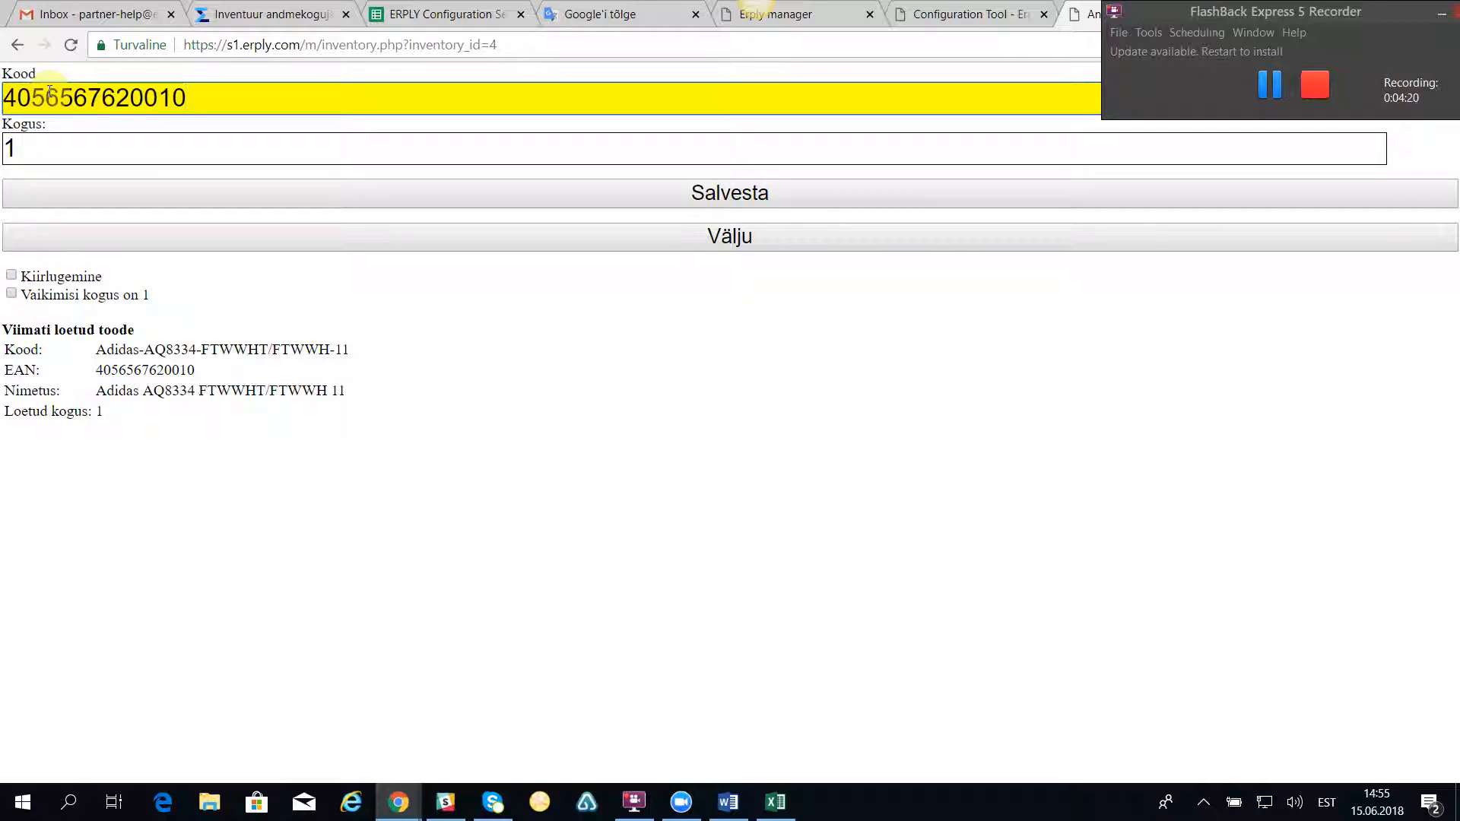
{"action": "key", "text": "Return"}
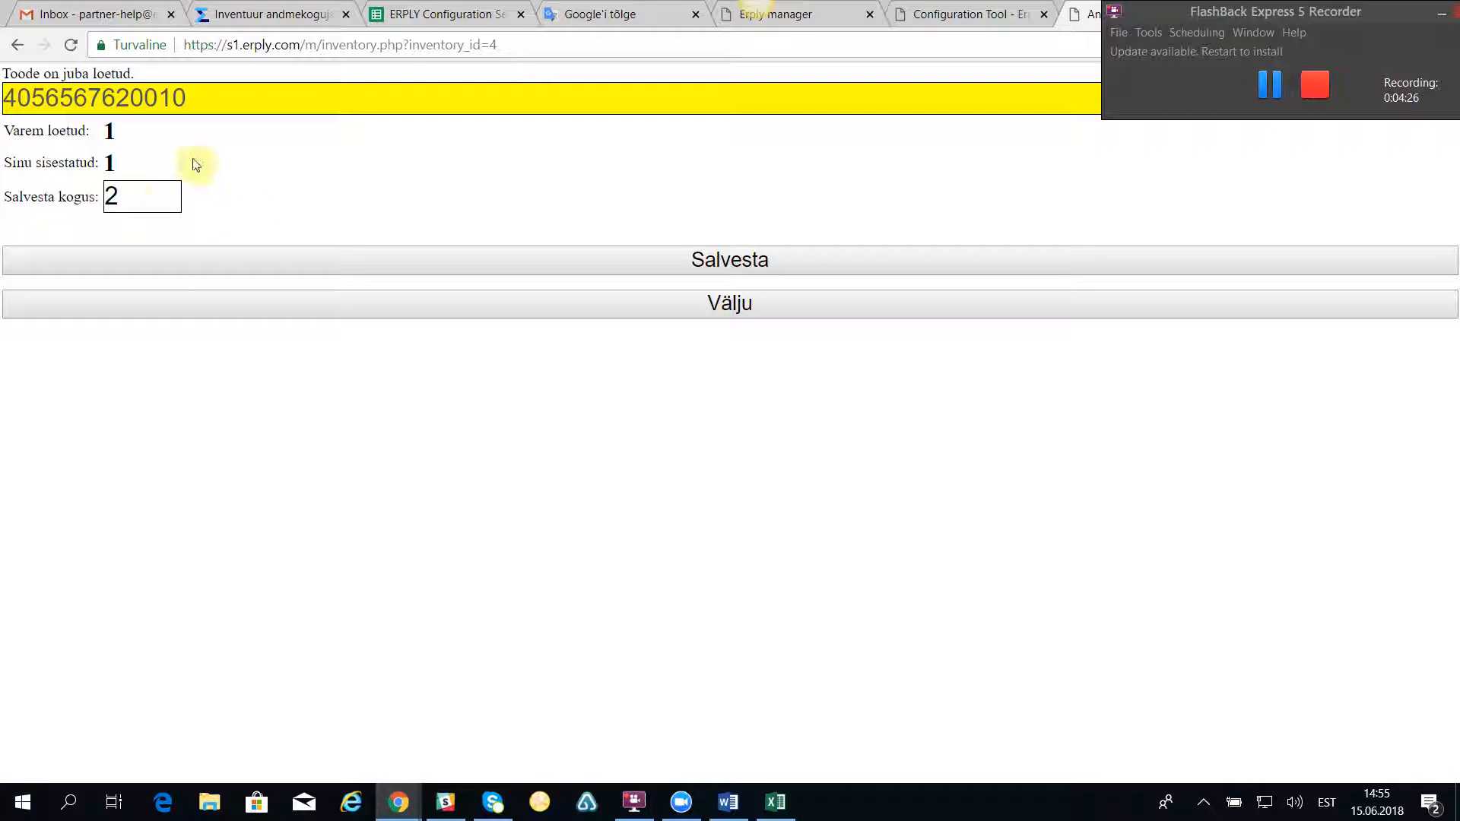
{"action": "left_click", "coordinate": [114, 198]}
{"action": "type", "text": "3"}
{"action": "left_click", "coordinate": [745, 262]}
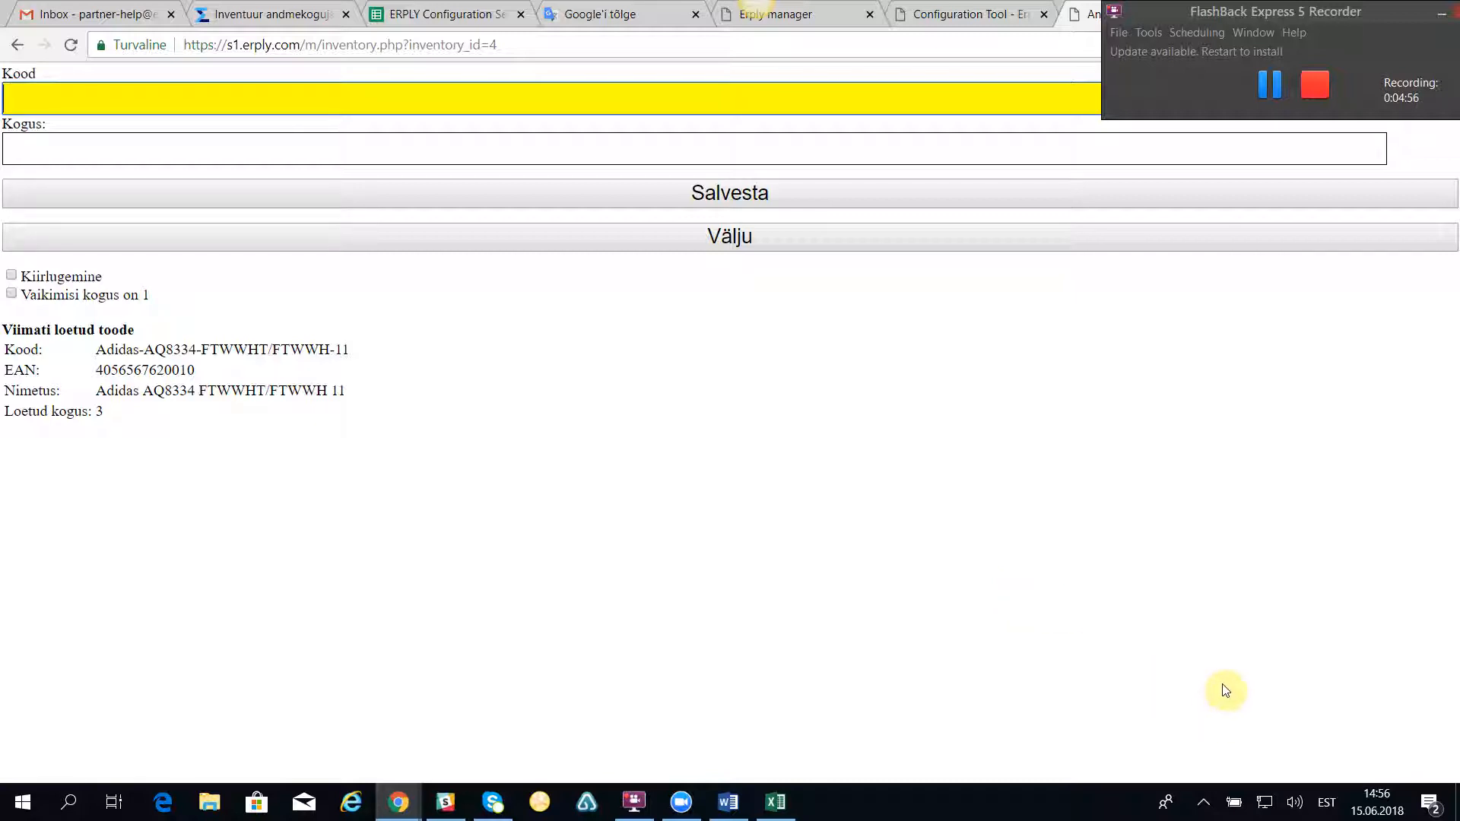
Step: Exit the scanning form and log out of the data collector
{"action": "left_click", "coordinate": [725, 239]}
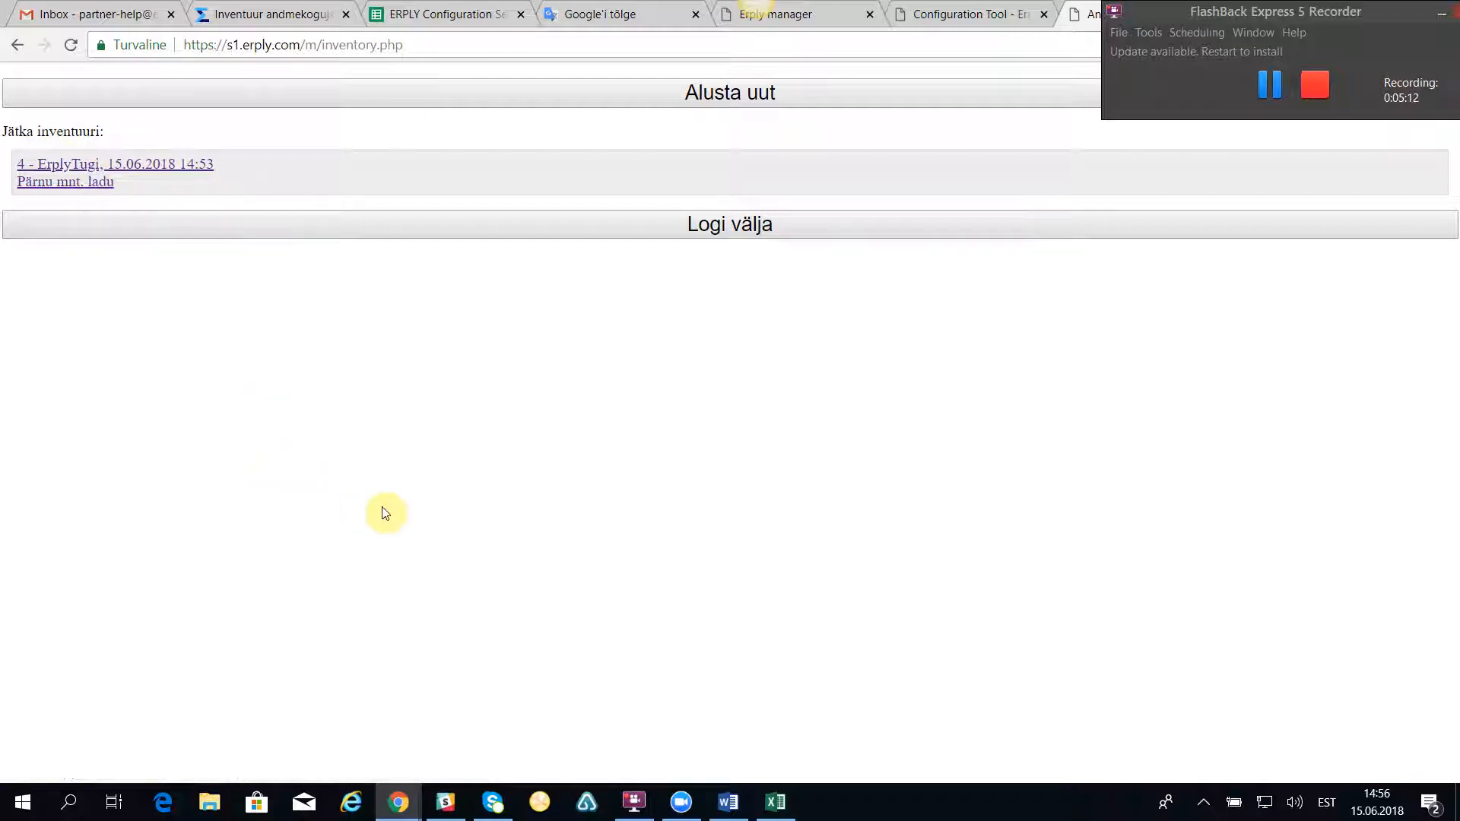
{"action": "left_click", "coordinate": [720, 225]}
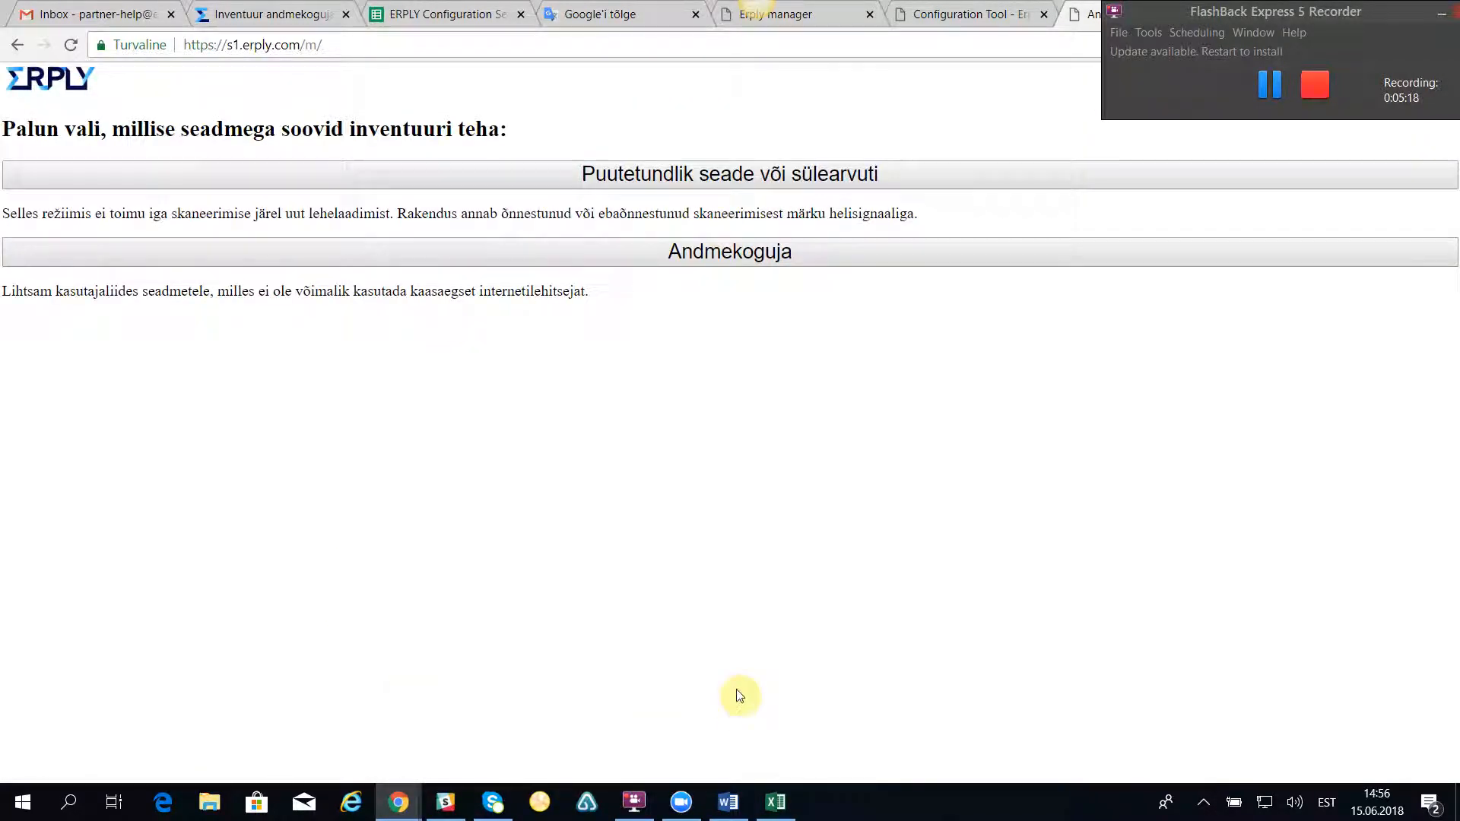
Step: Open inventory number 4 from the Inventuurid list in the Erply back office and review its counted quantities
{"action": "left_click", "coordinate": [271, 14]}
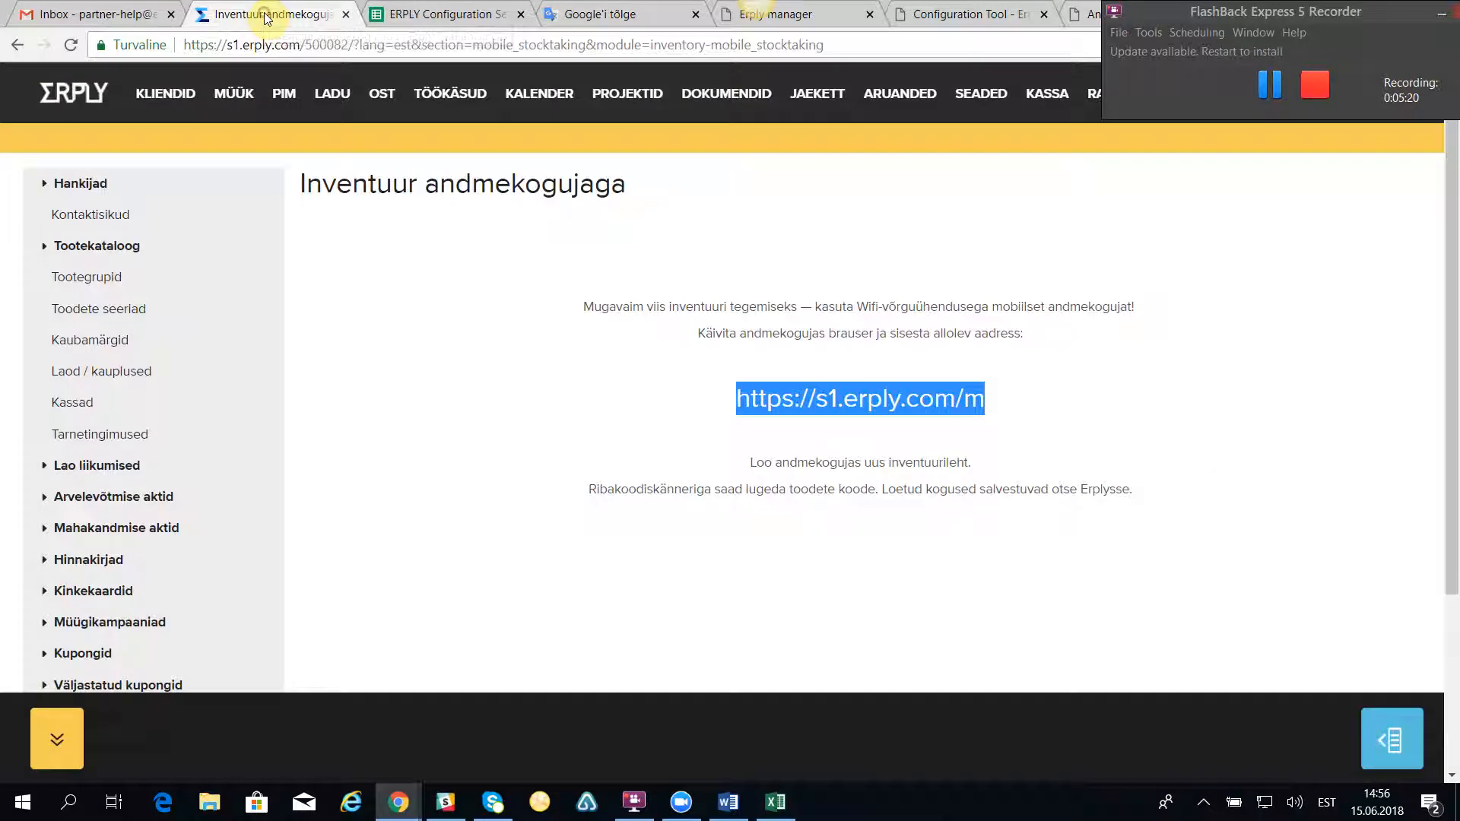
{"action": "mouse_move", "coordinate": [335, 103]}
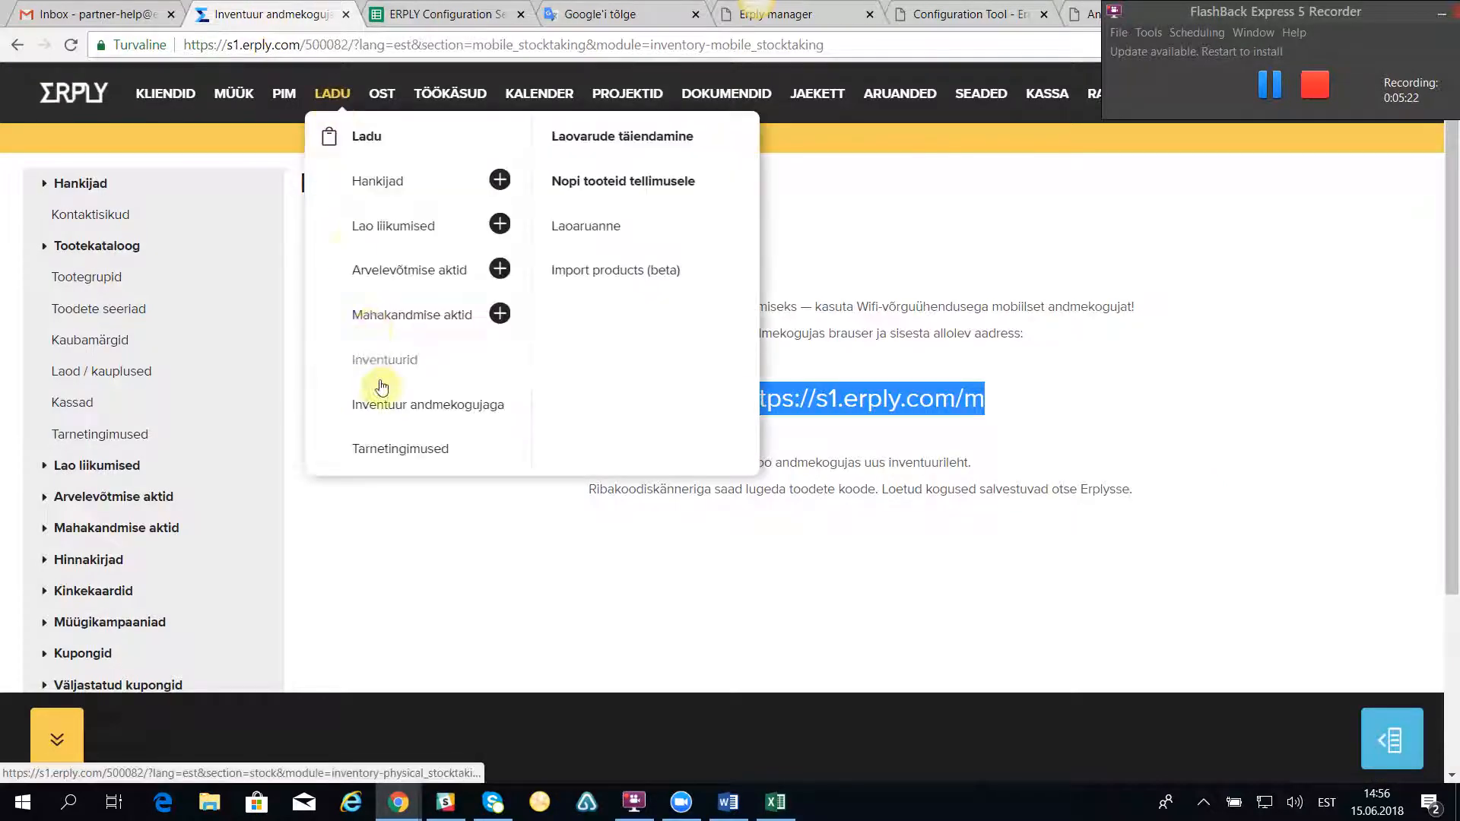
{"action": "left_click", "coordinate": [382, 360]}
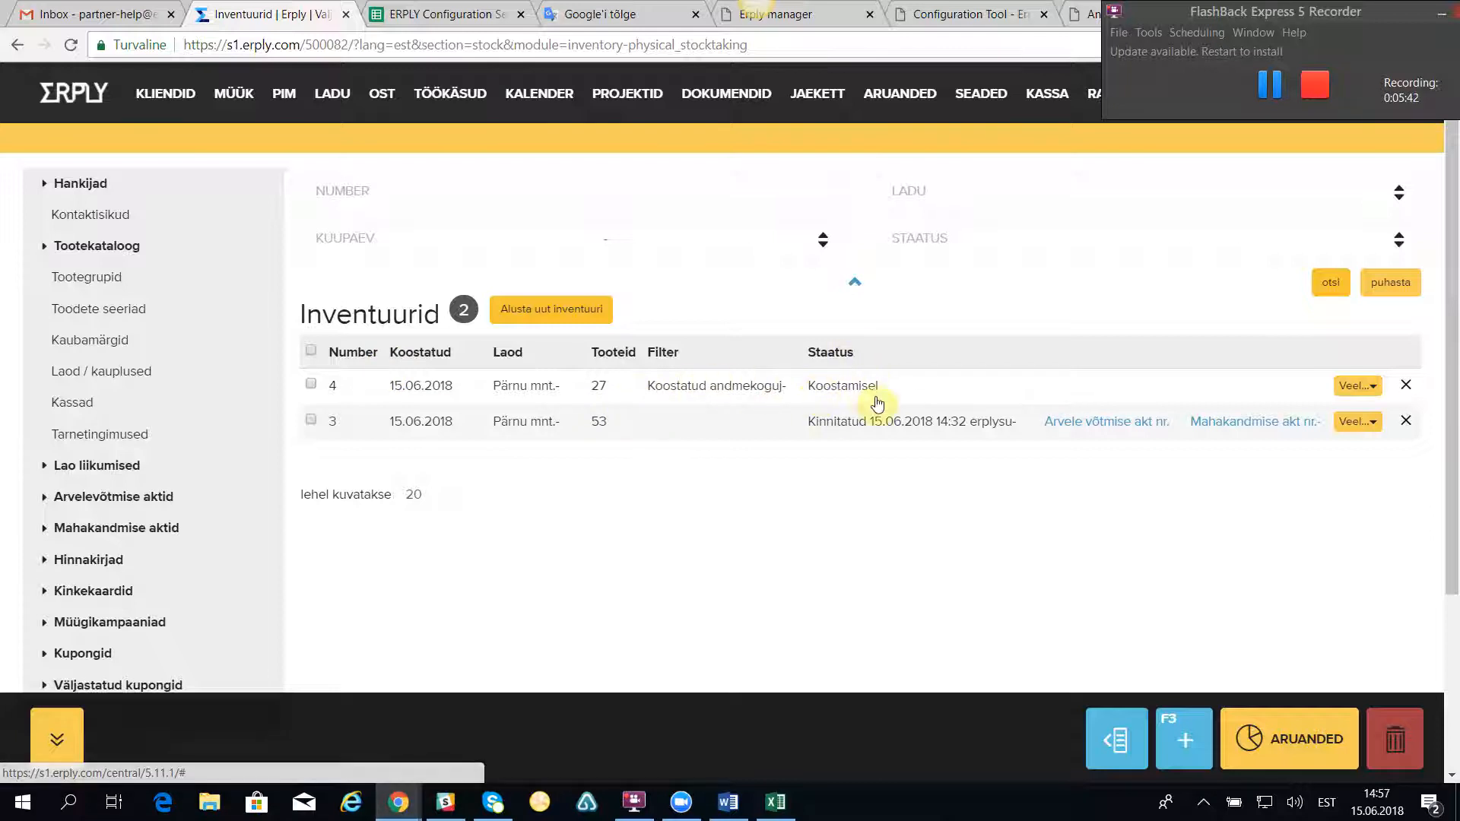
{"action": "left_click", "coordinate": [416, 395]}
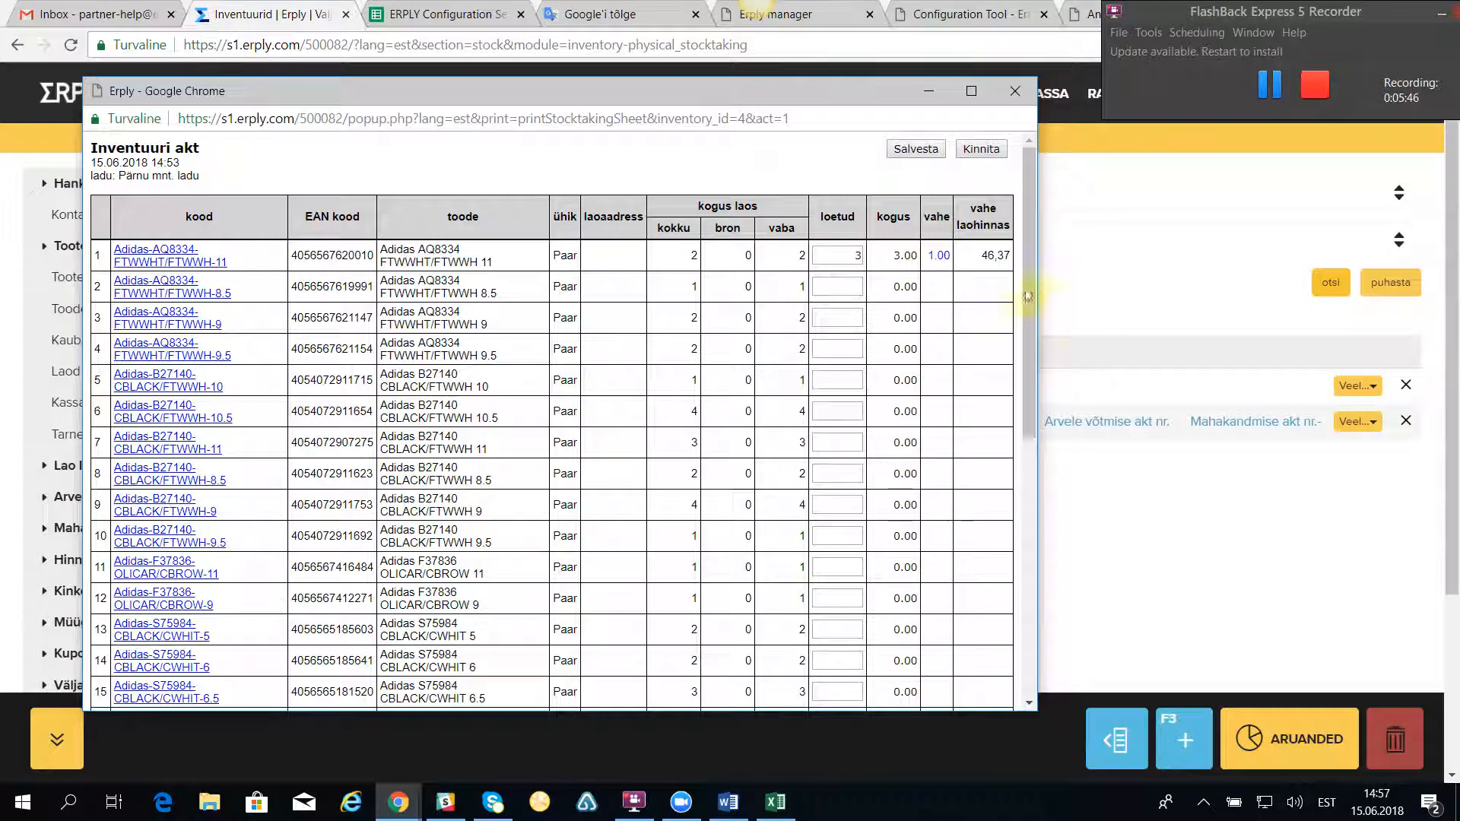
{"action": "left_click_drag", "start_coordinate": [1028, 270], "coordinate": [1059, 525]}
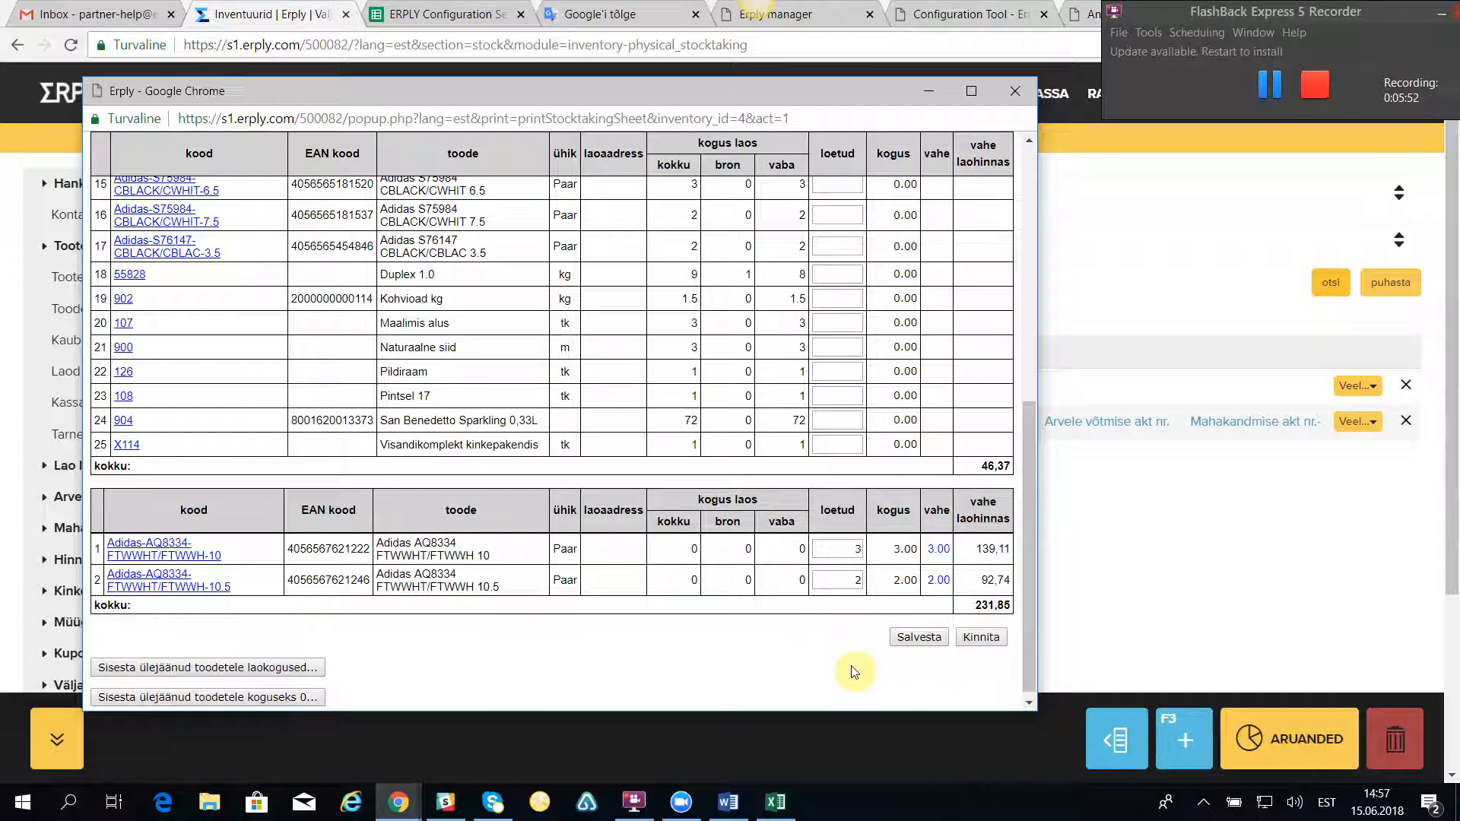
{"action": "scroll", "coordinate": [678, 632], "scroll_direction": "up", "scroll_amount": 10}
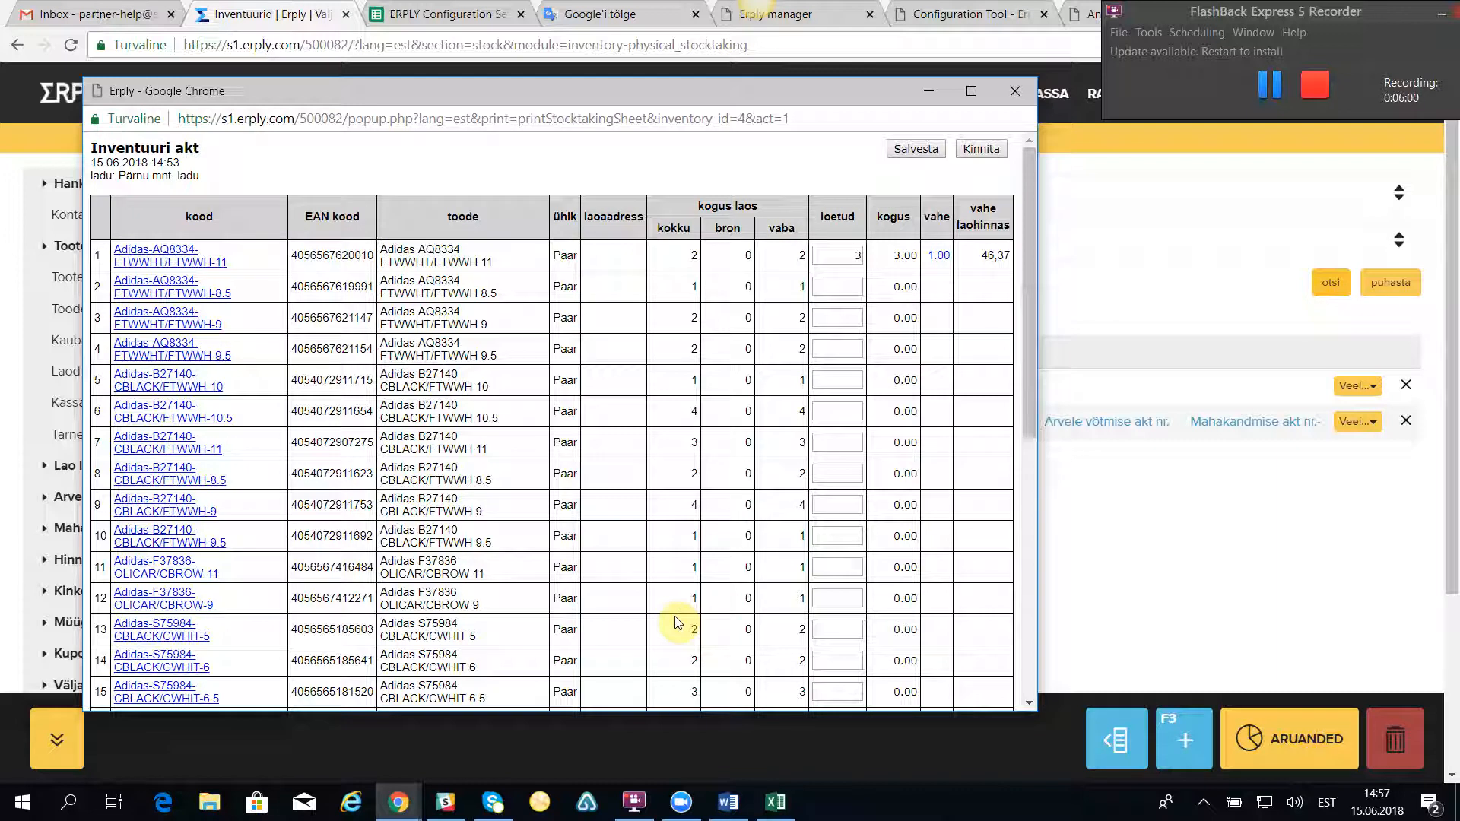
Step: Enter counted quantities of 0 for Adidas-AQ8334-FTWWHT/FTWWH-8.5 and 1 for Adidas-AQ8334-FTWWHT/FTWWH-9
{"action": "left_click", "coordinate": [842, 291]}
{"action": "type", "text": "0"}
{"action": "left_click", "coordinate": [832, 313]}
{"action": "type", "text": "1"}
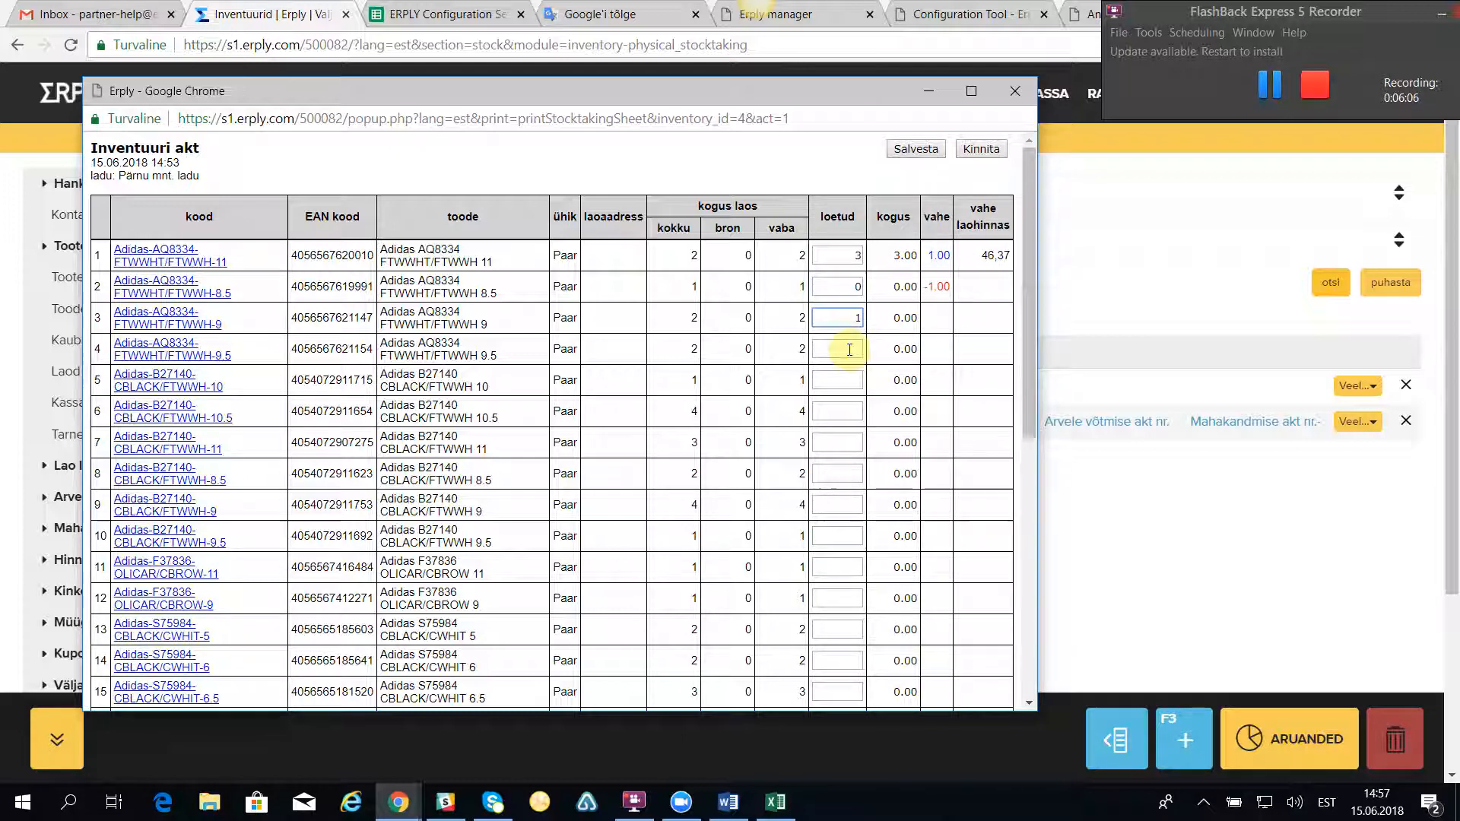
Step: Fill the remaining uncounted products with their stock quantities and accept the confirmation
{"action": "scroll", "coordinate": [609, 457], "scroll_direction": "down", "scroll_amount": 7}
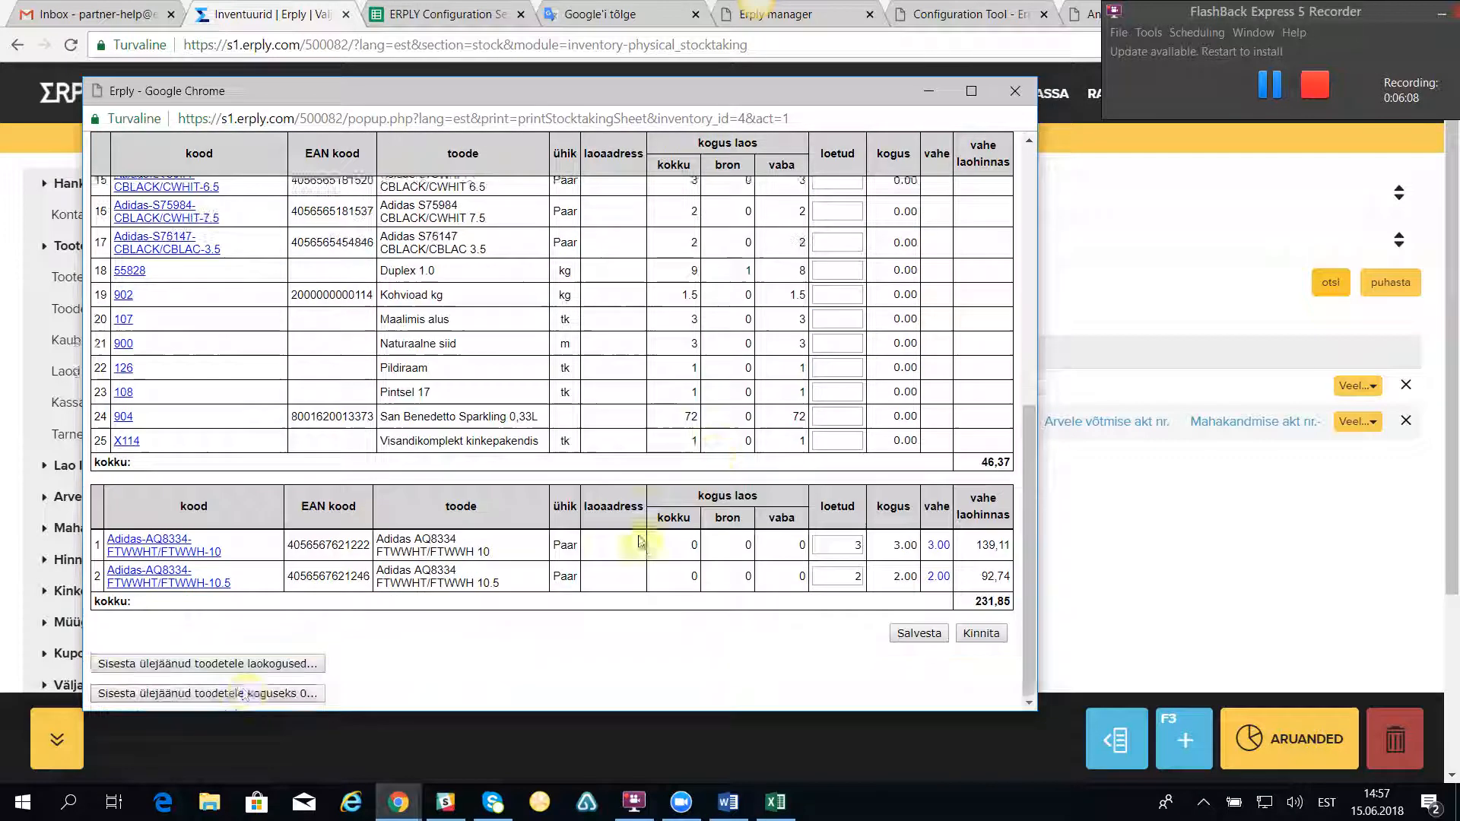
{"action": "left_click", "coordinate": [196, 661]}
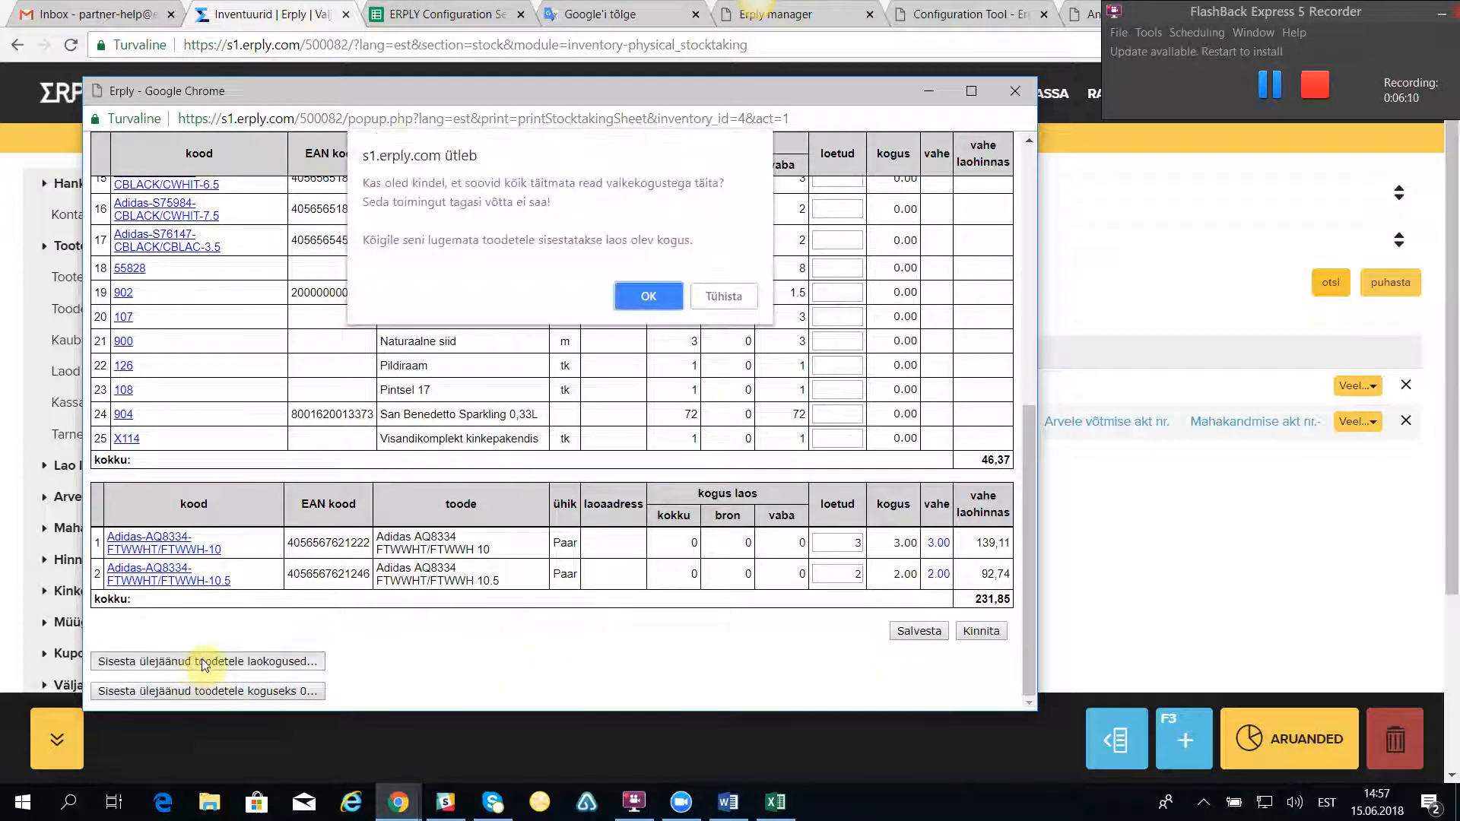
{"action": "left_click", "coordinate": [648, 297]}
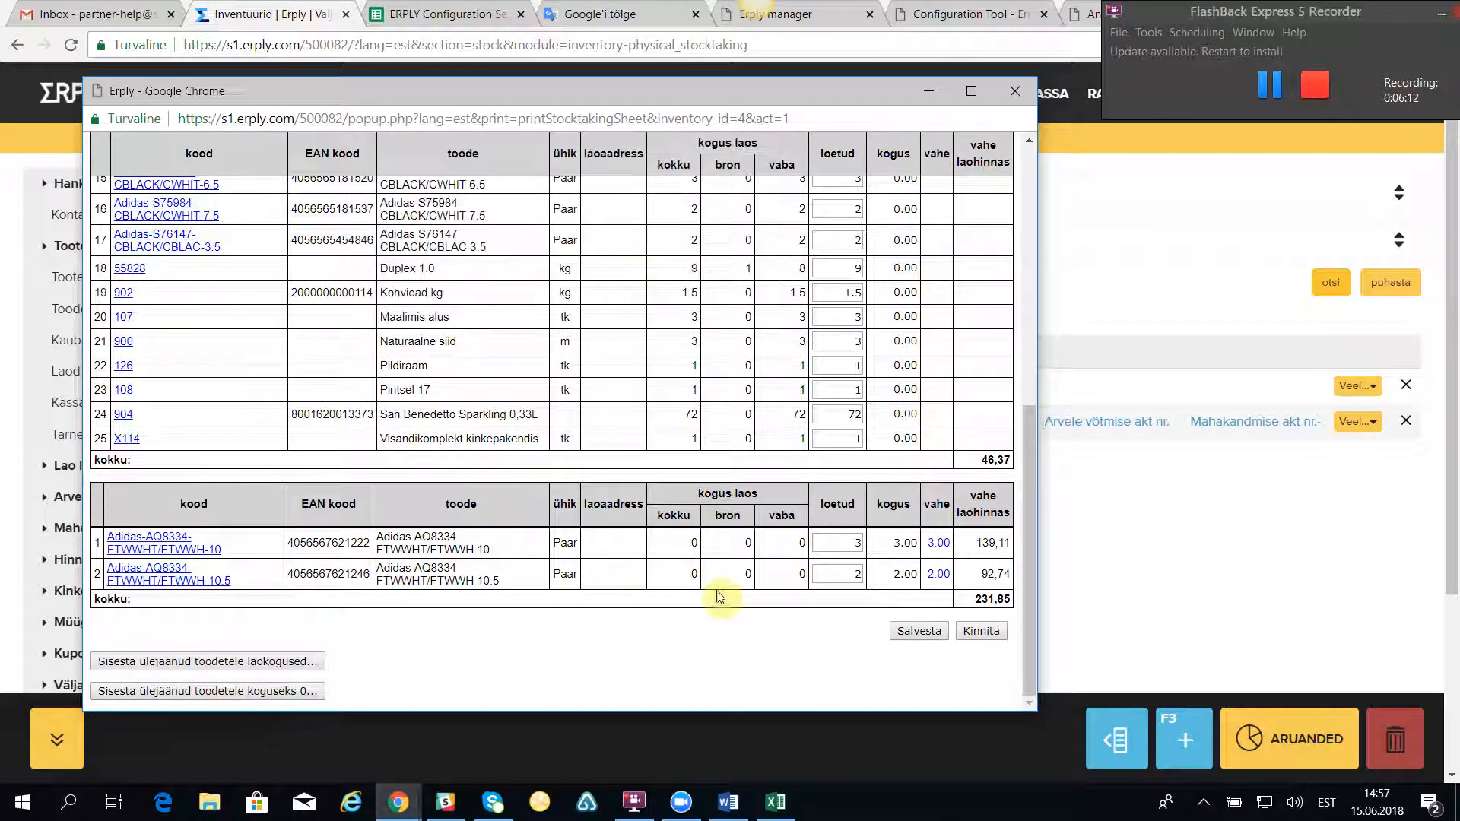
Step: Save the inventory act's quantities and confirm the act
{"action": "scroll", "coordinate": [837, 411], "scroll_direction": "up", "scroll_amount": 10}
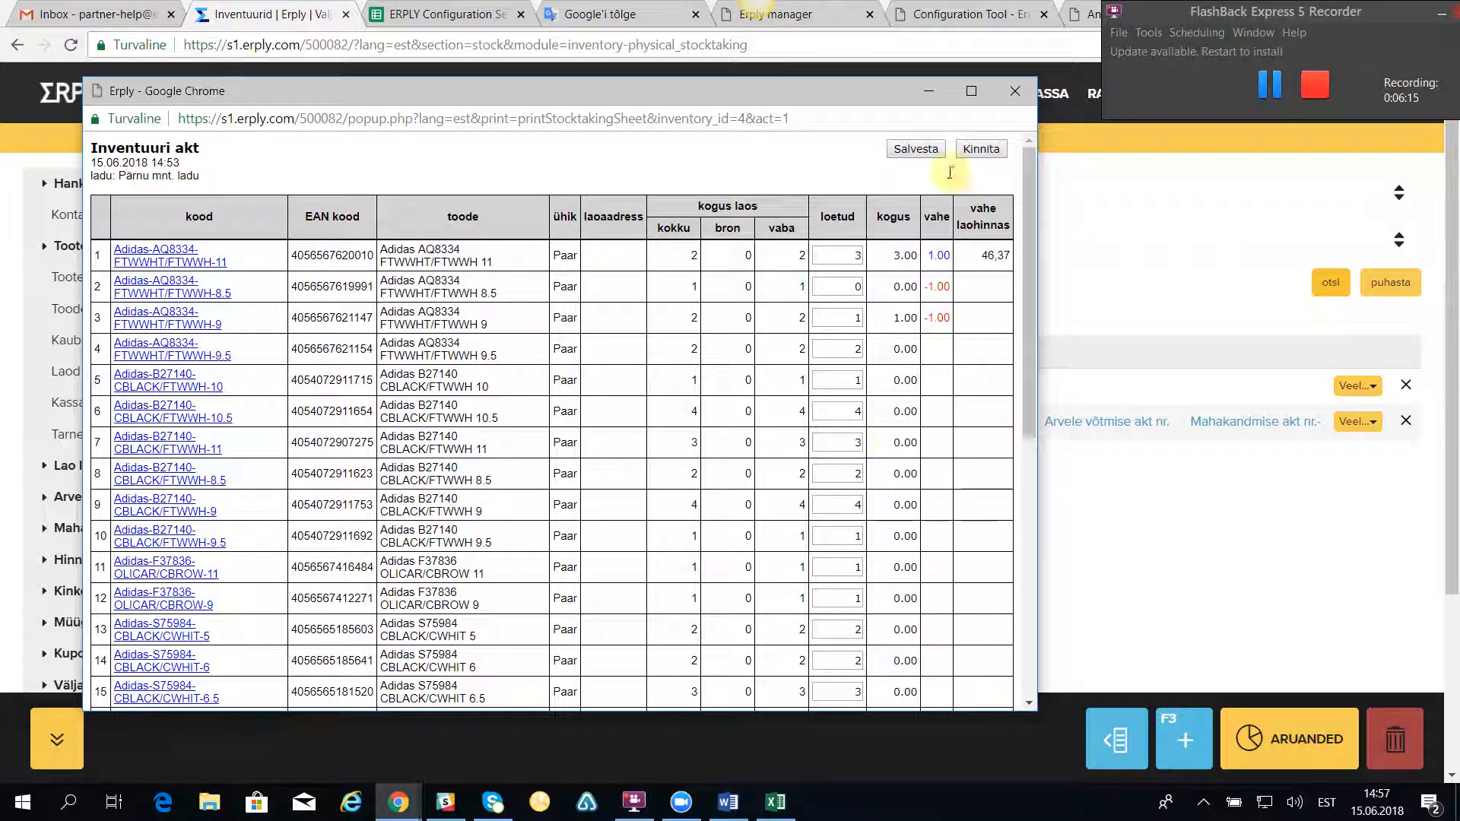
{"action": "left_click", "coordinate": [908, 151]}
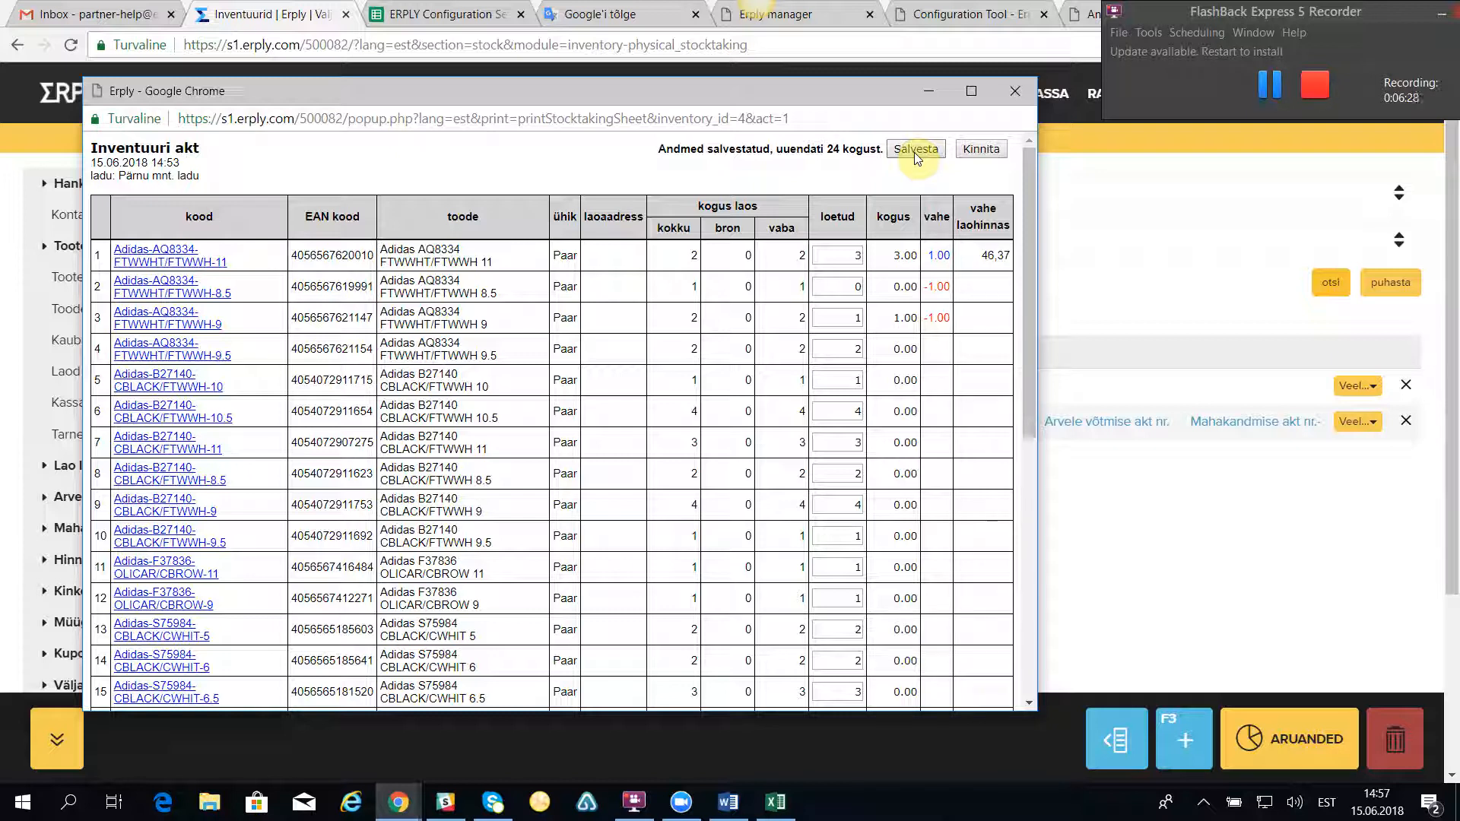
{"action": "left_click", "coordinate": [981, 151]}
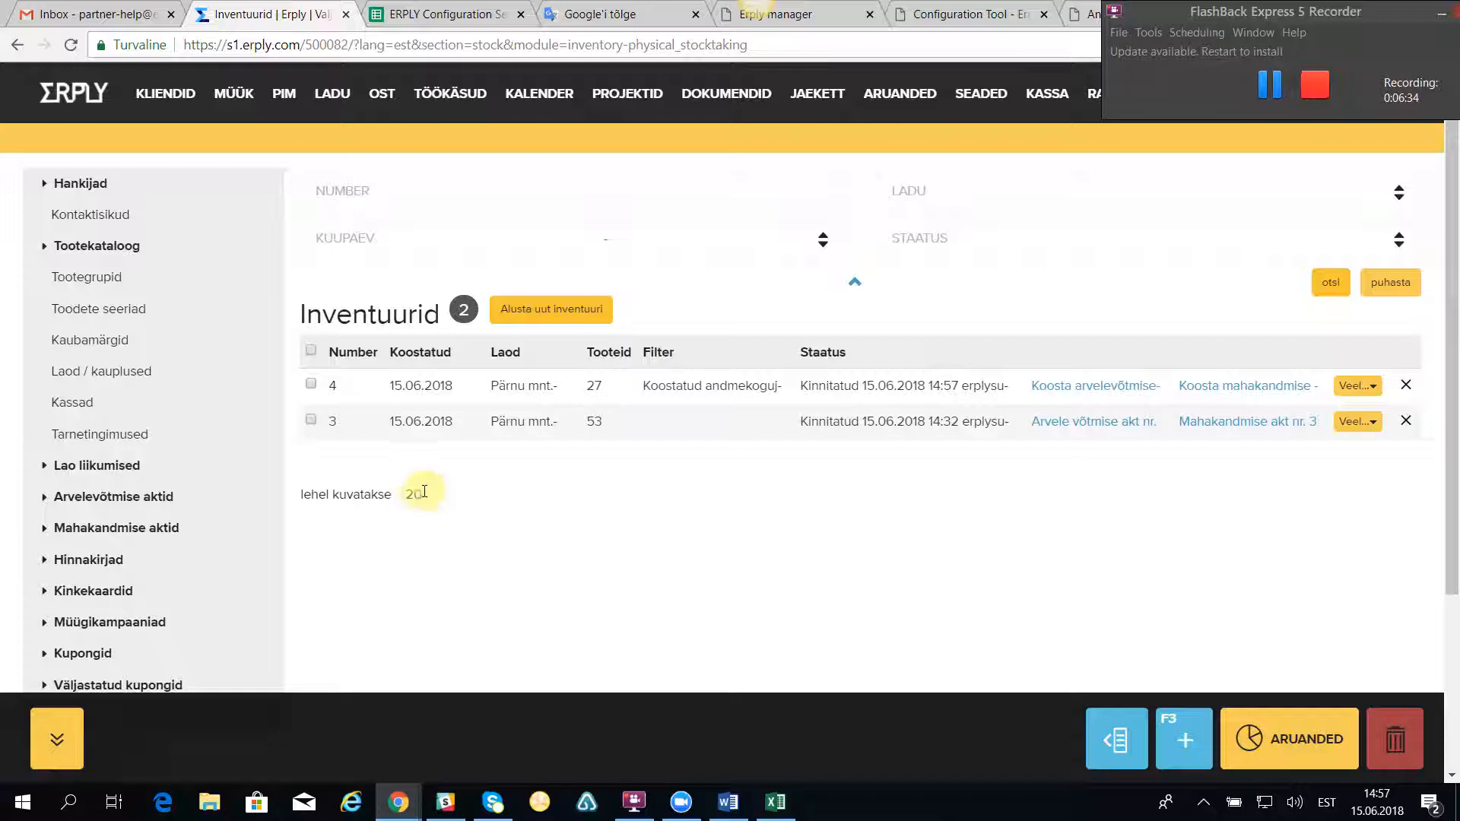
Step: Create the Arvelevõtmise akt for inventory 4, confirm it and close its window
{"action": "left_click", "coordinate": [1059, 390]}
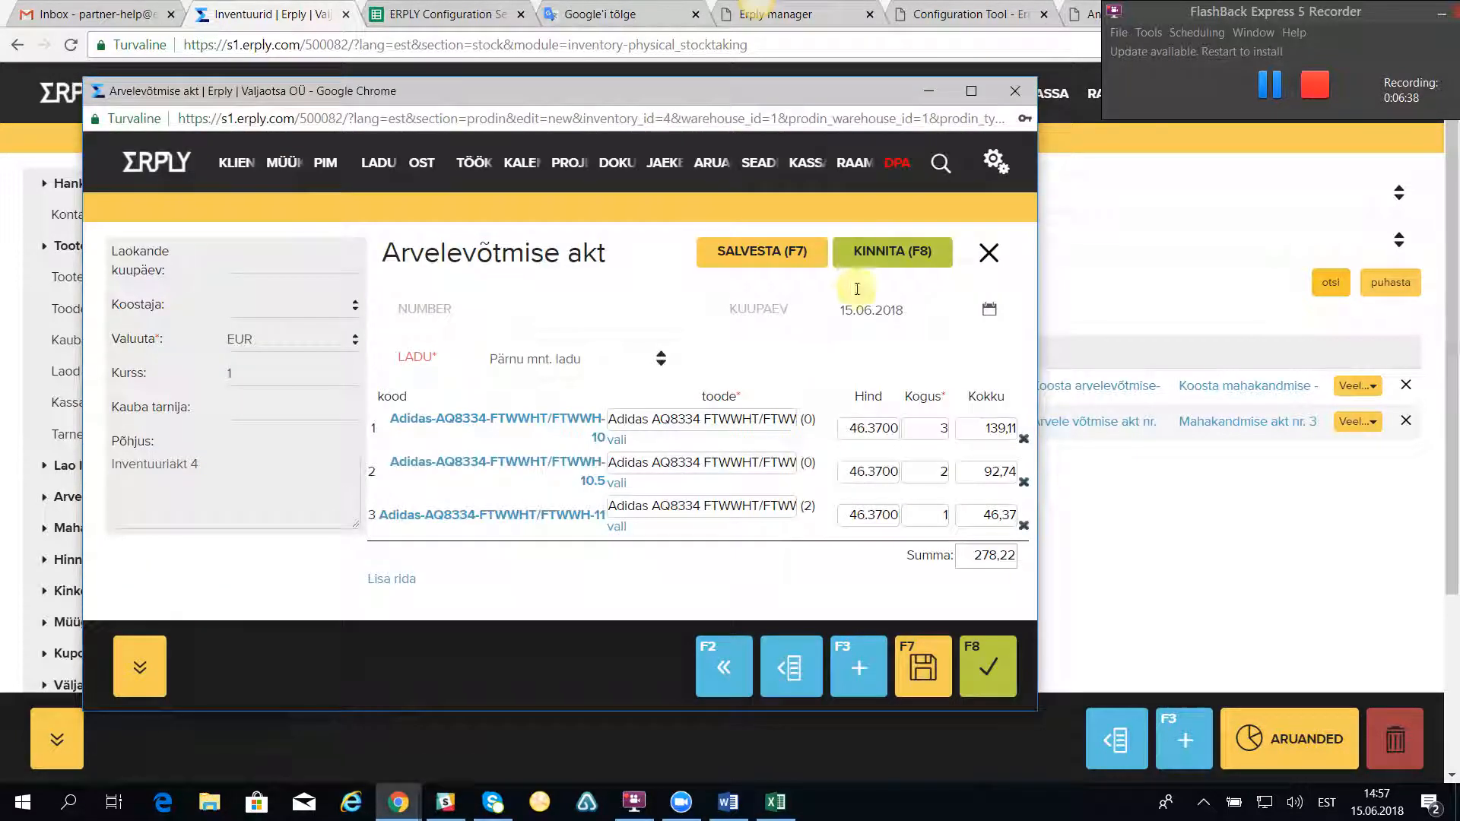
{"action": "left_click", "coordinate": [888, 250]}
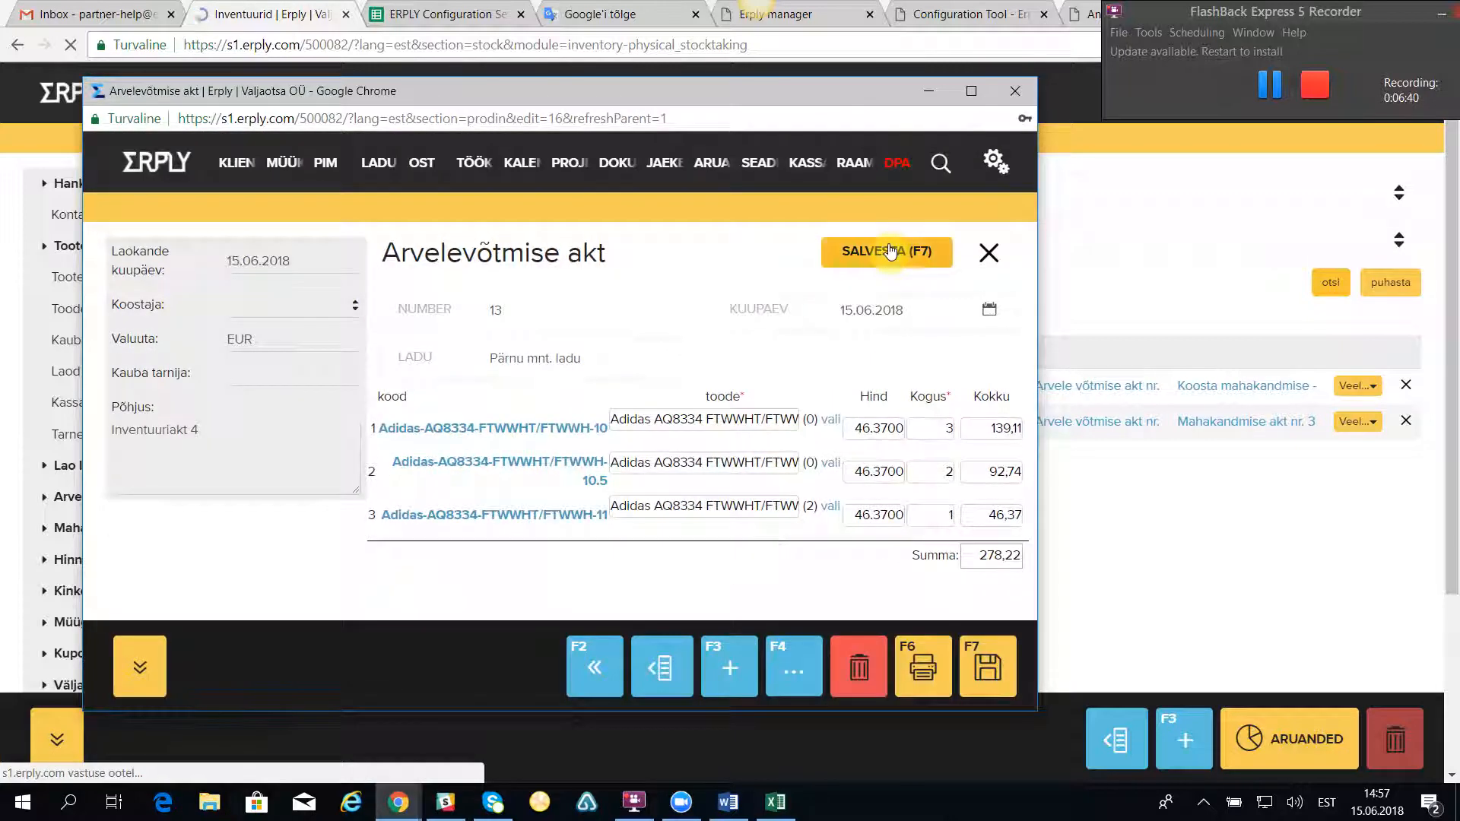
{"action": "left_click", "coordinate": [1016, 90]}
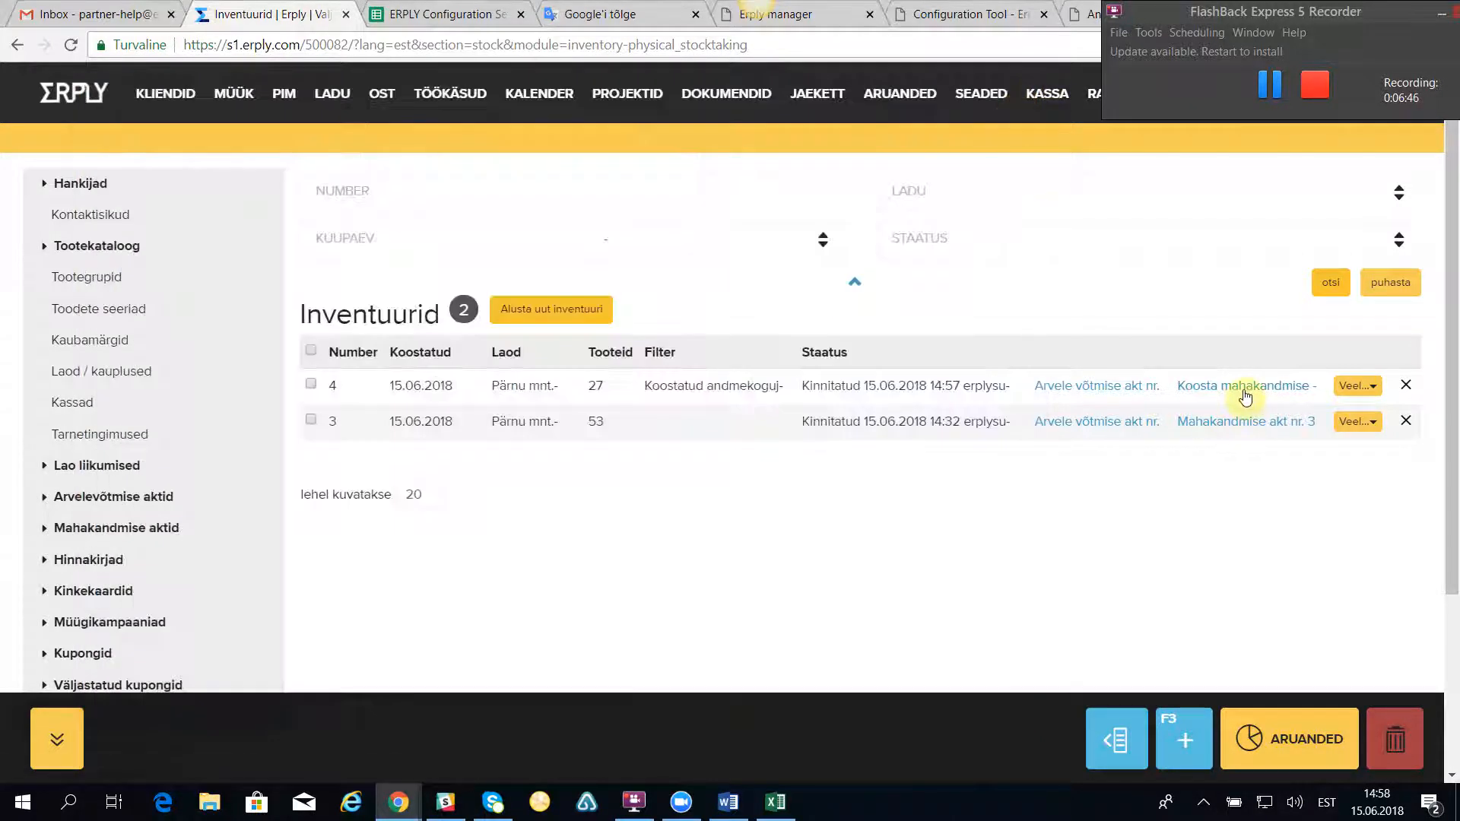
Step: Create the Mahakandmise akt for inventory 4, confirm it and close its window
{"action": "left_click", "coordinate": [1238, 388]}
{"action": "left_click", "coordinate": [901, 251]}
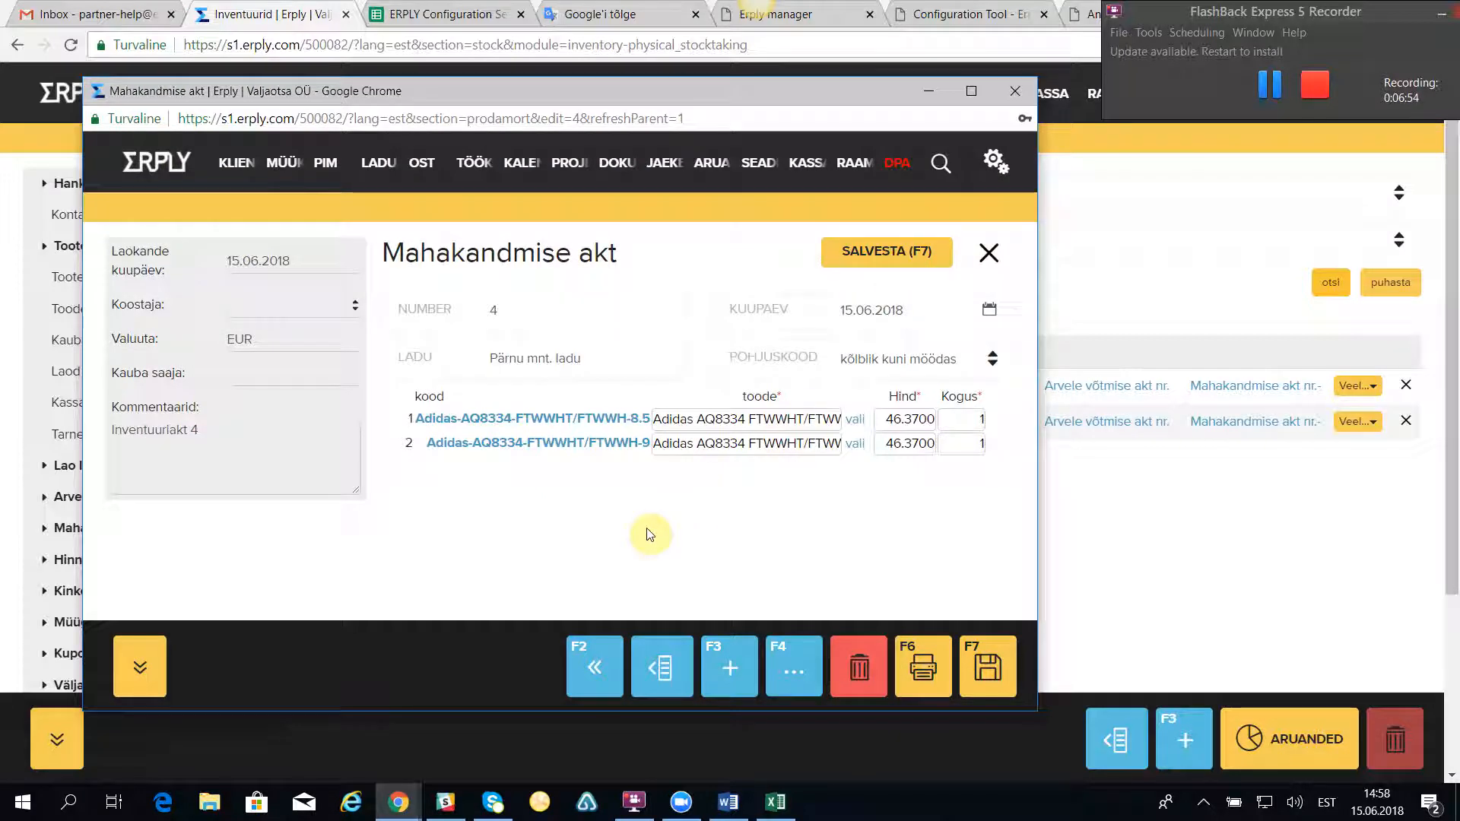
{"action": "left_click", "coordinate": [1012, 93]}
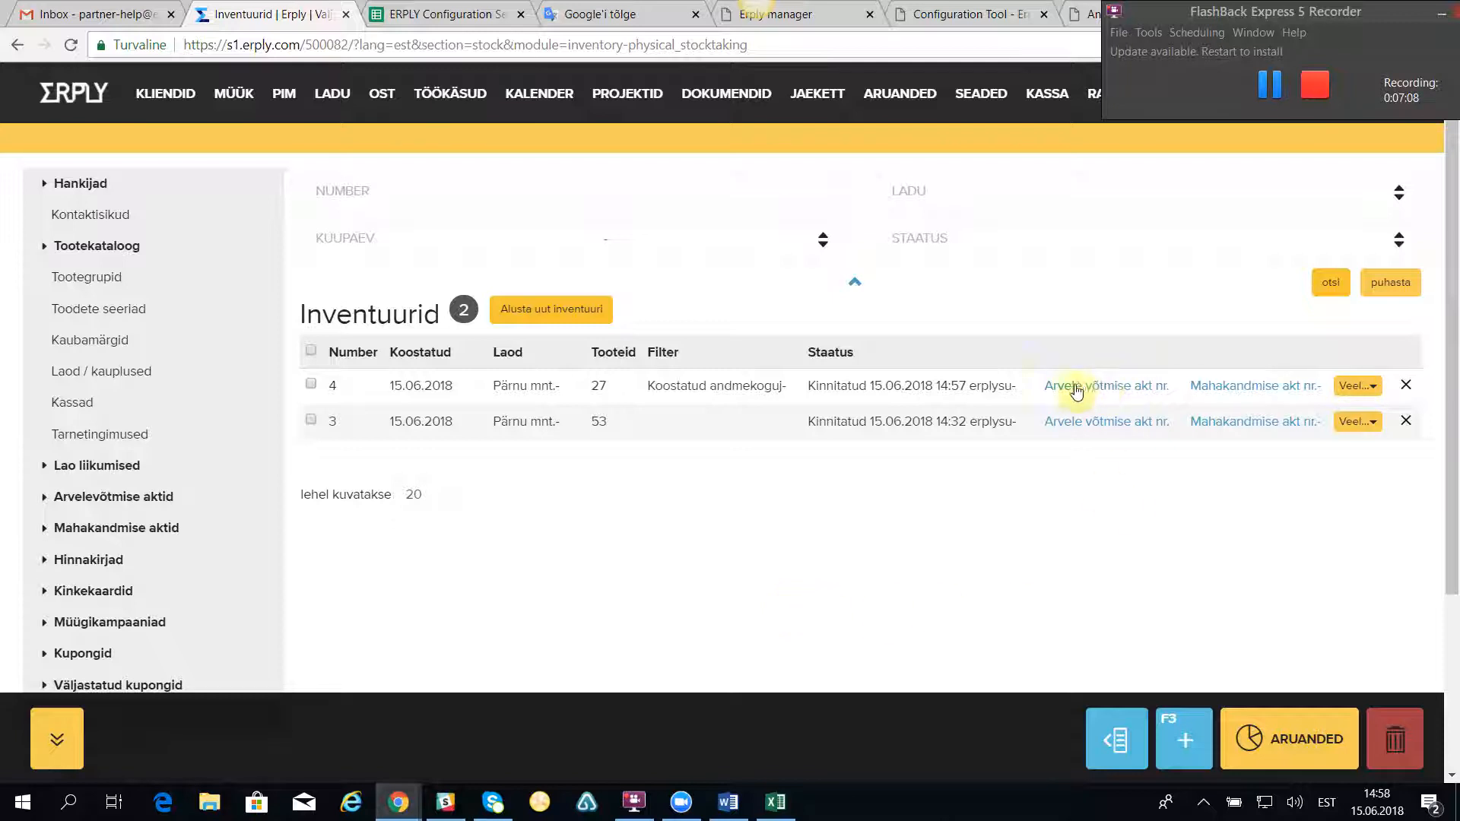
Step: View the Aktide kaupa inventory report for 01.06.2018 to 30.06.2018 and close it
{"action": "left_click", "coordinate": [1302, 742]}
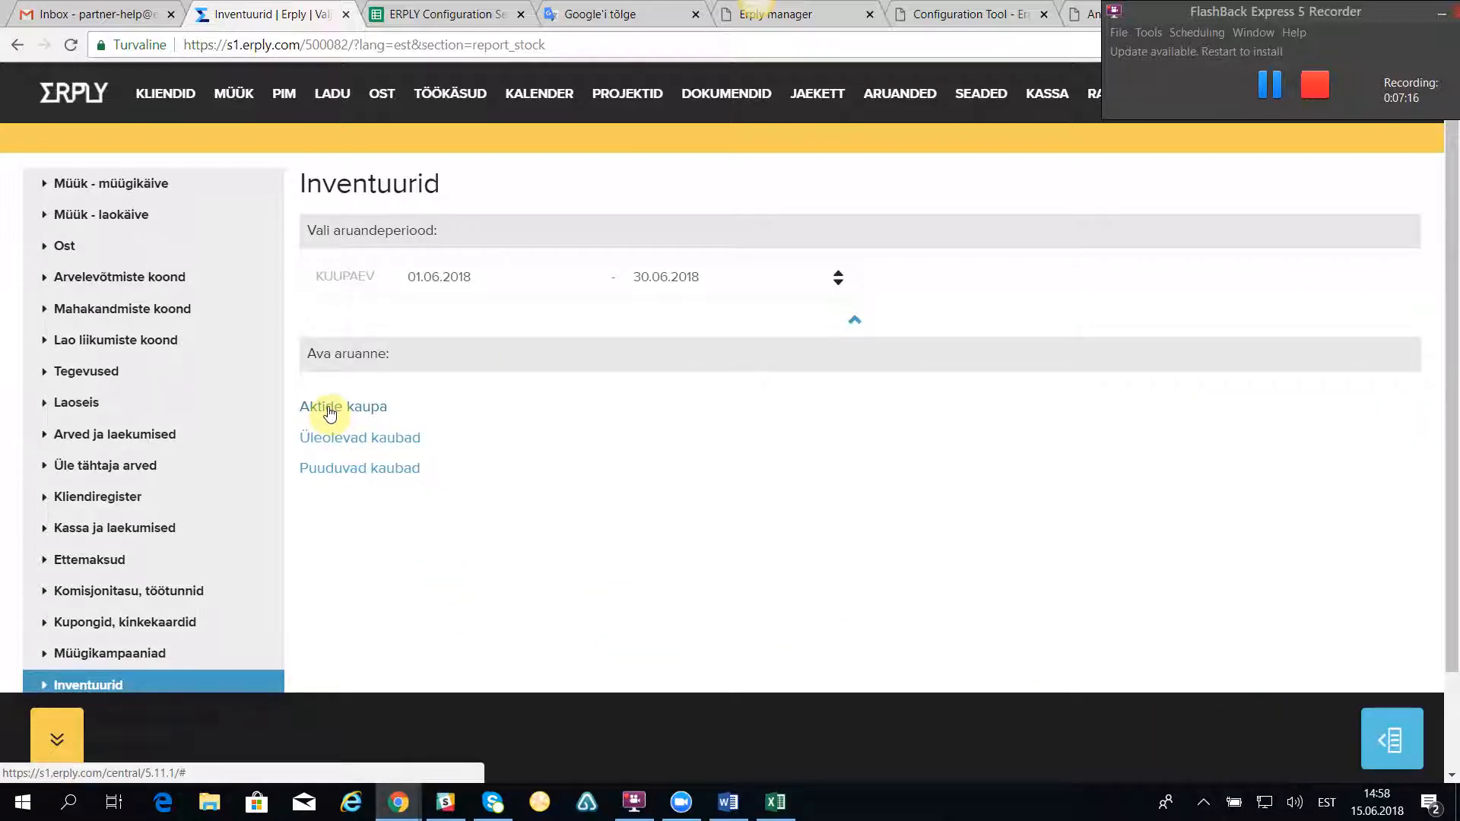
{"action": "left_click", "coordinate": [329, 410]}
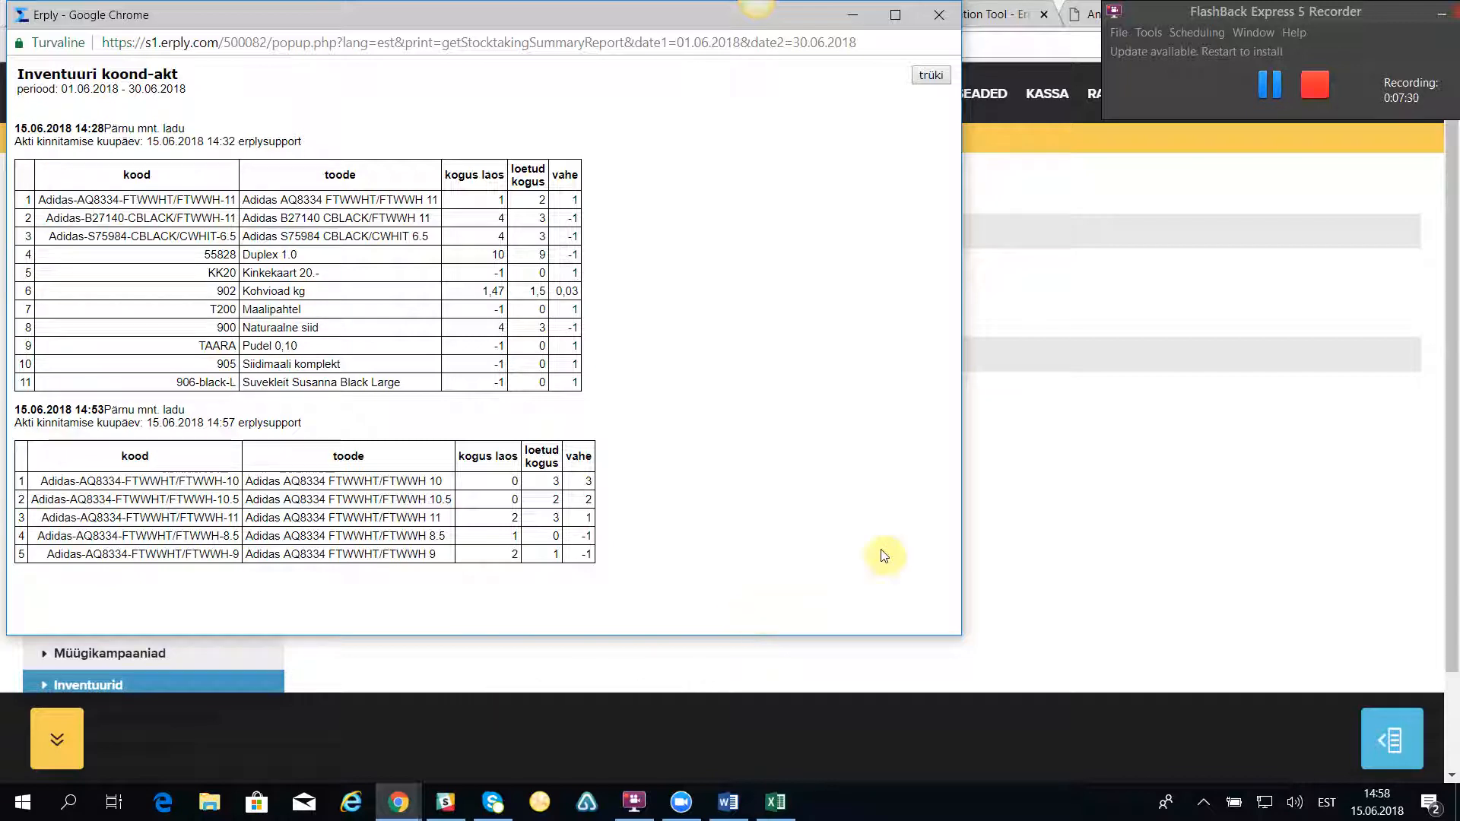
{"action": "left_click", "coordinate": [934, 16]}
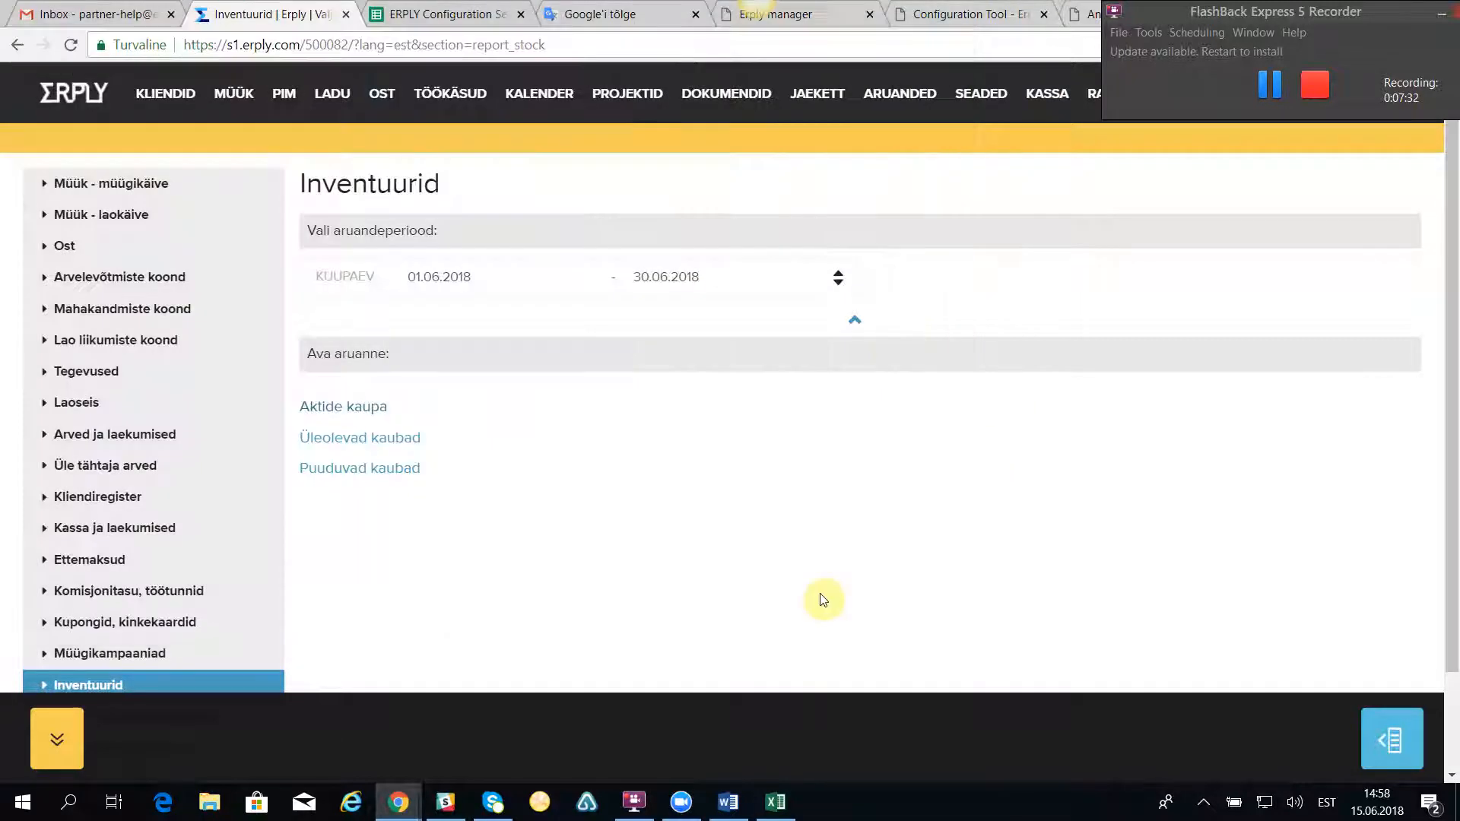